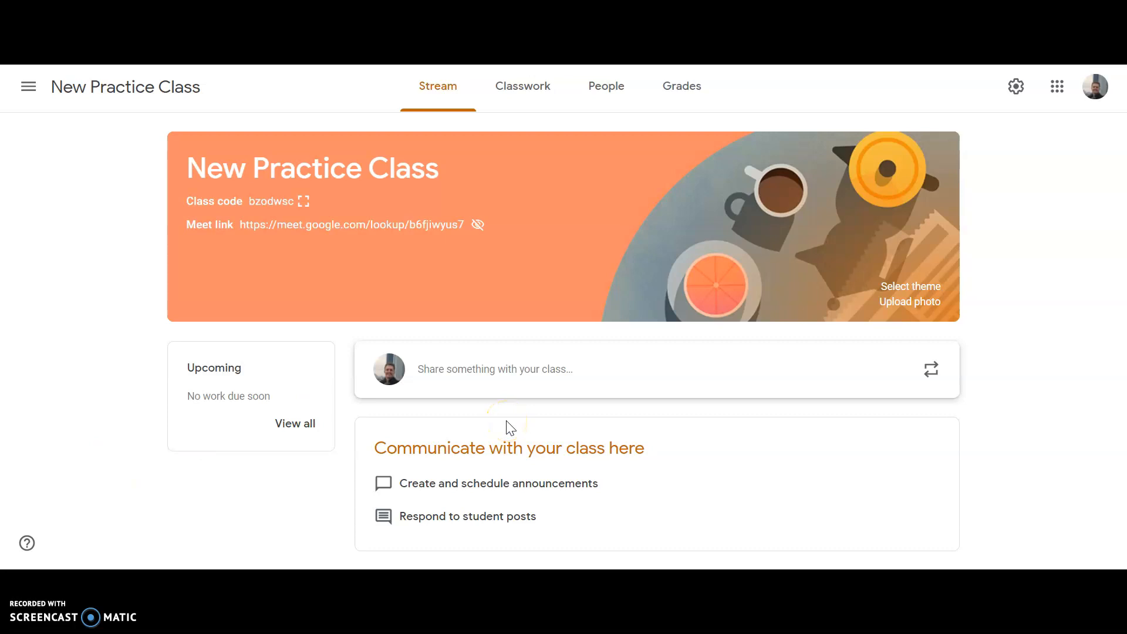
Add a topic named "The Hobbit" to the class's classwork
left_click(513, 103)
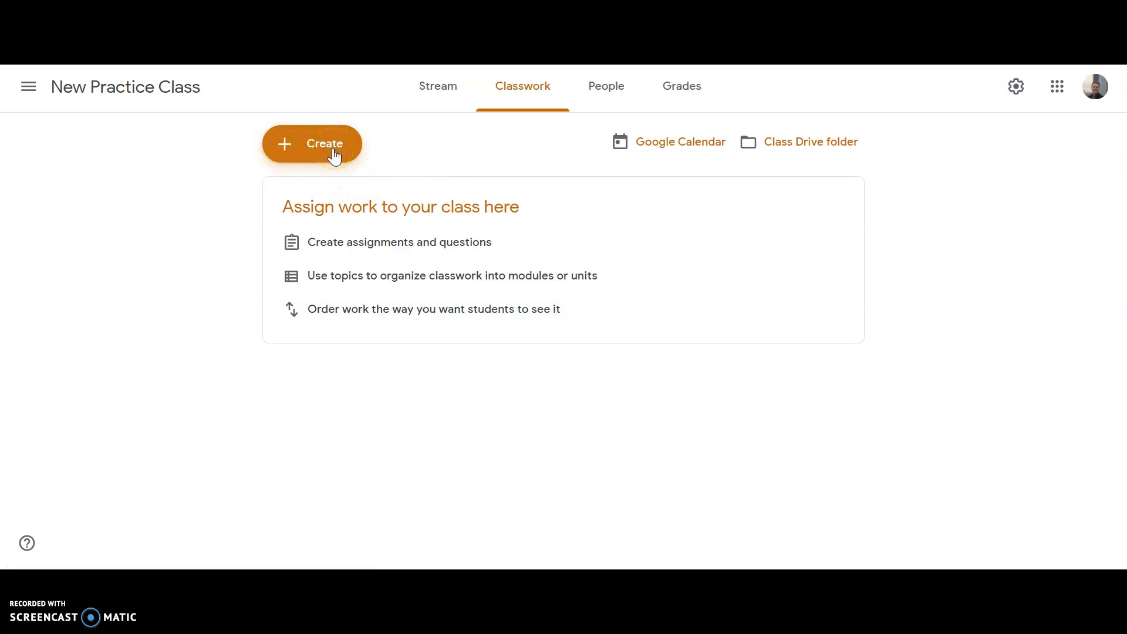
left_click(335, 154)
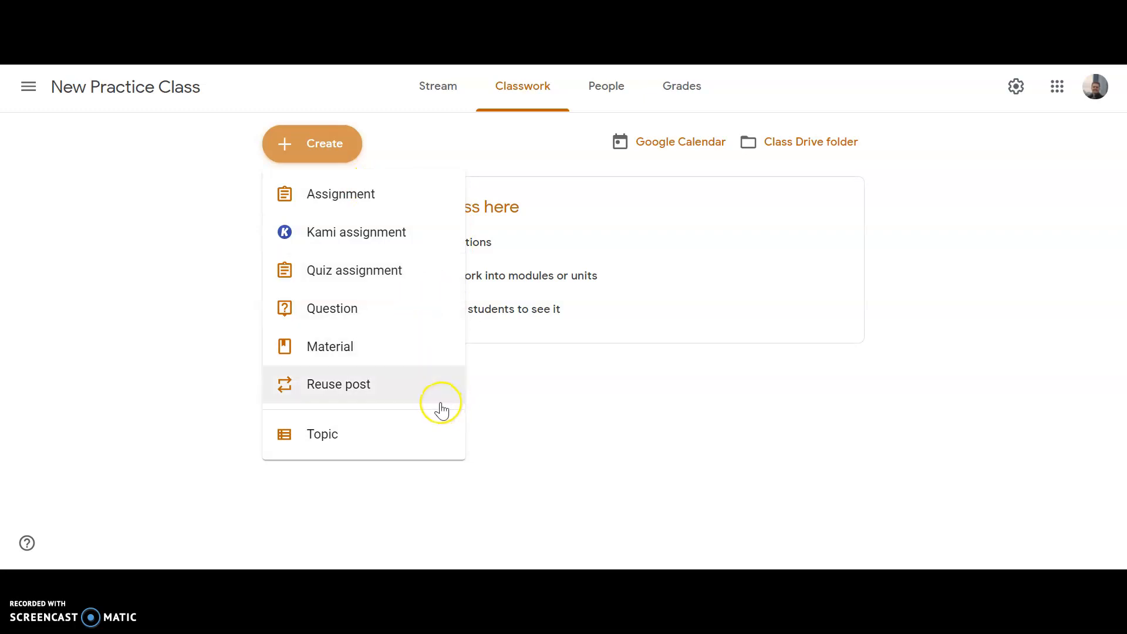
left_click(388, 243)
left_click(408, 429)
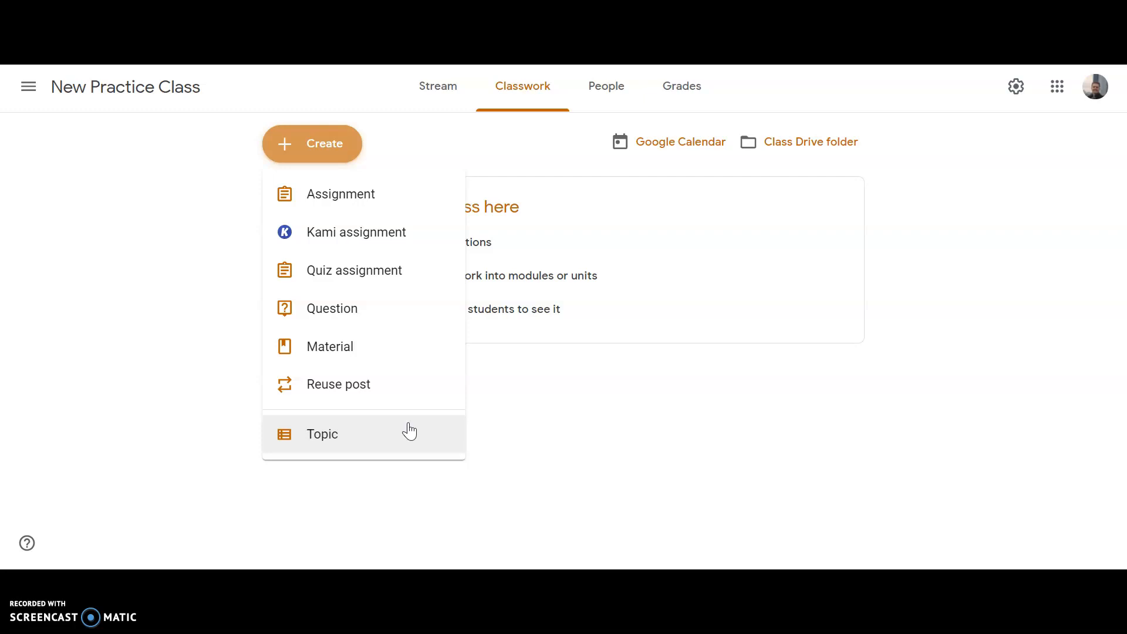
left_click(327, 447)
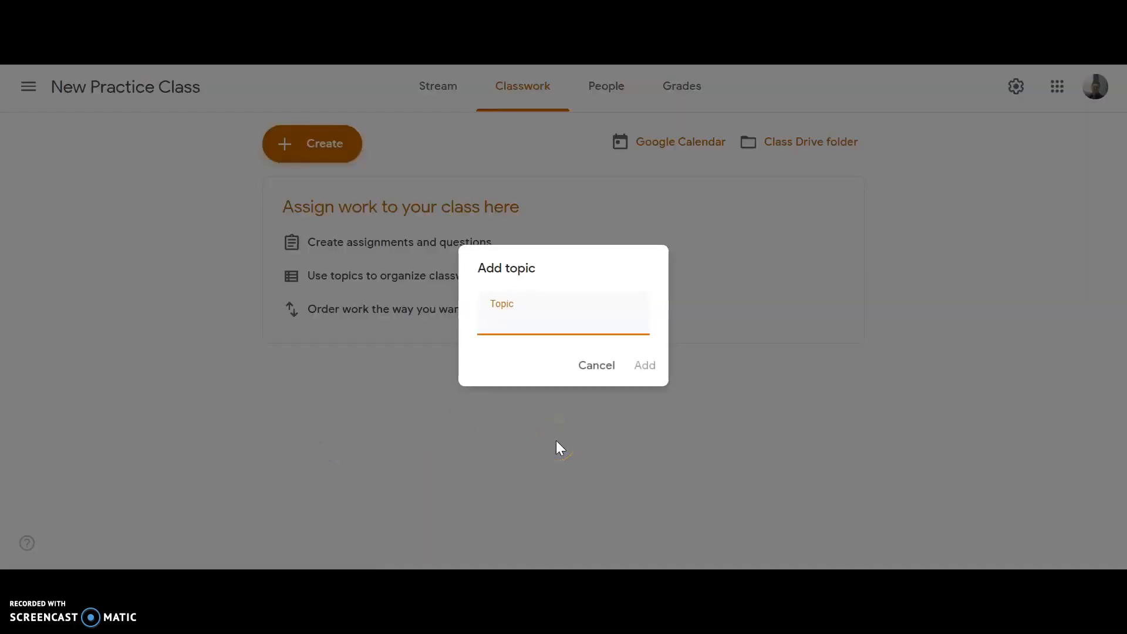
type("The Hobbit")
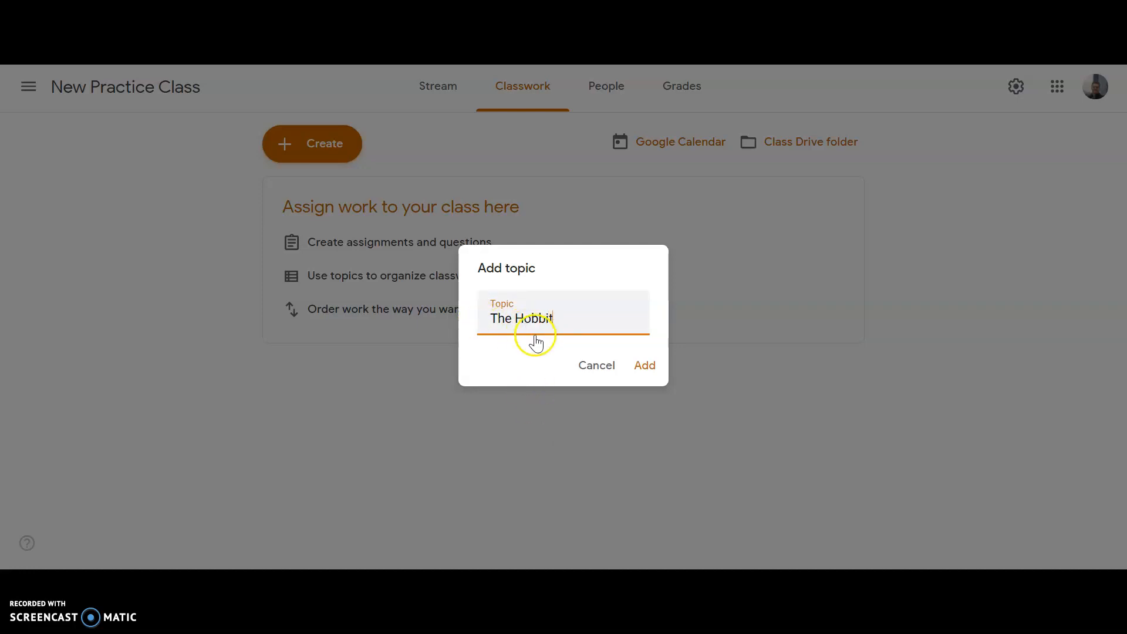
left_click(648, 367)
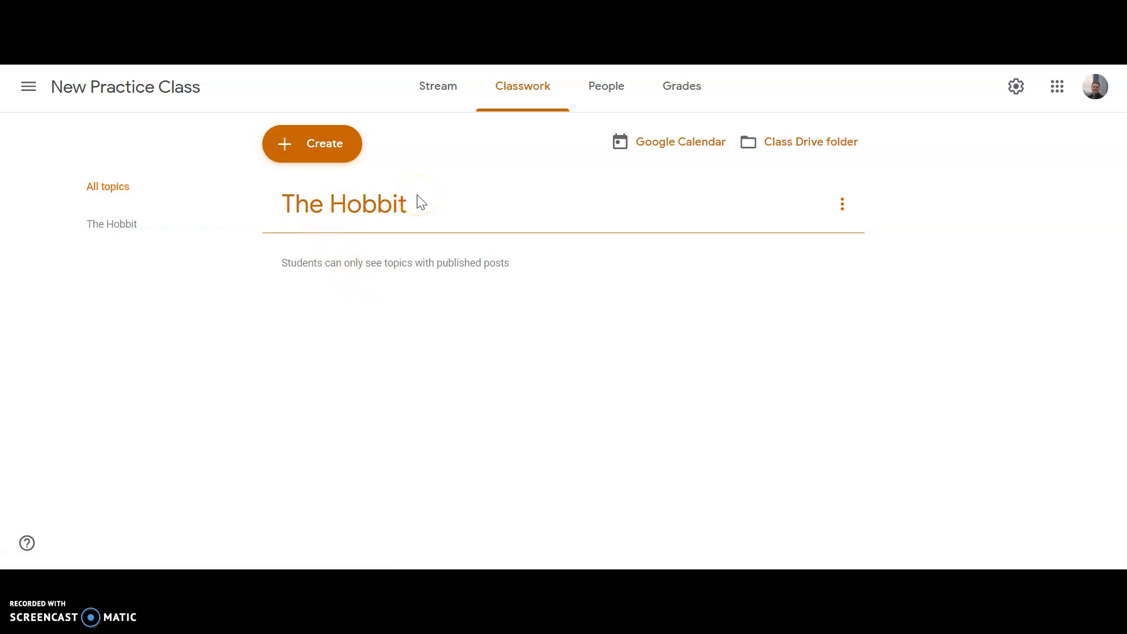
Add a second classwork topic named "An American Plague"
left_click(324, 154)
left_click(322, 430)
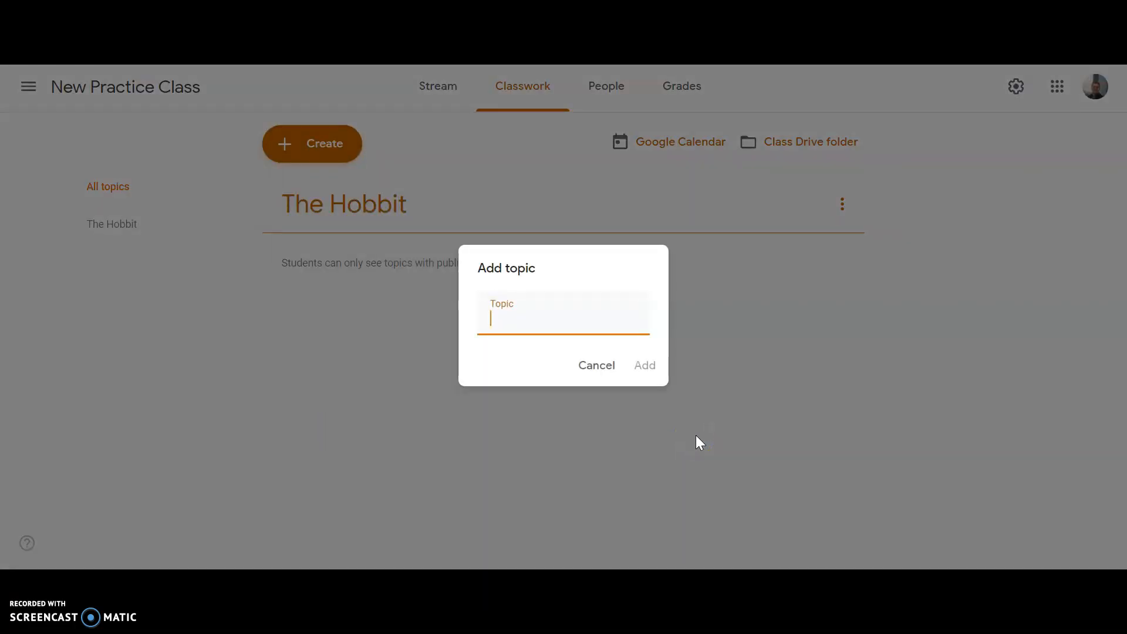
type("An American Plague")
left_click(651, 383)
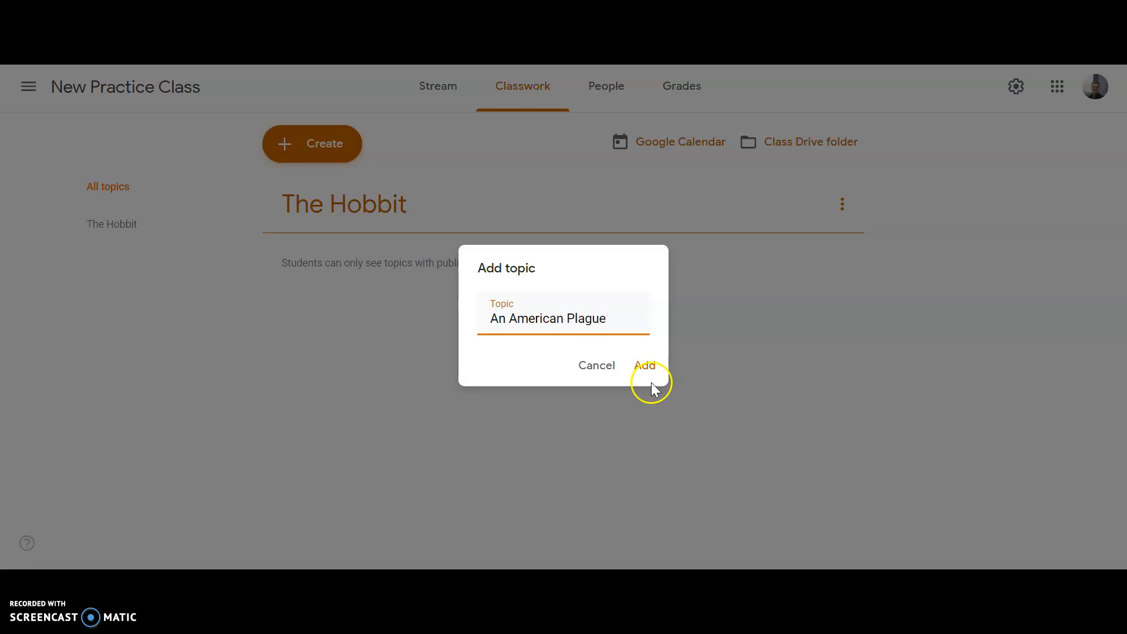
left_click(638, 366)
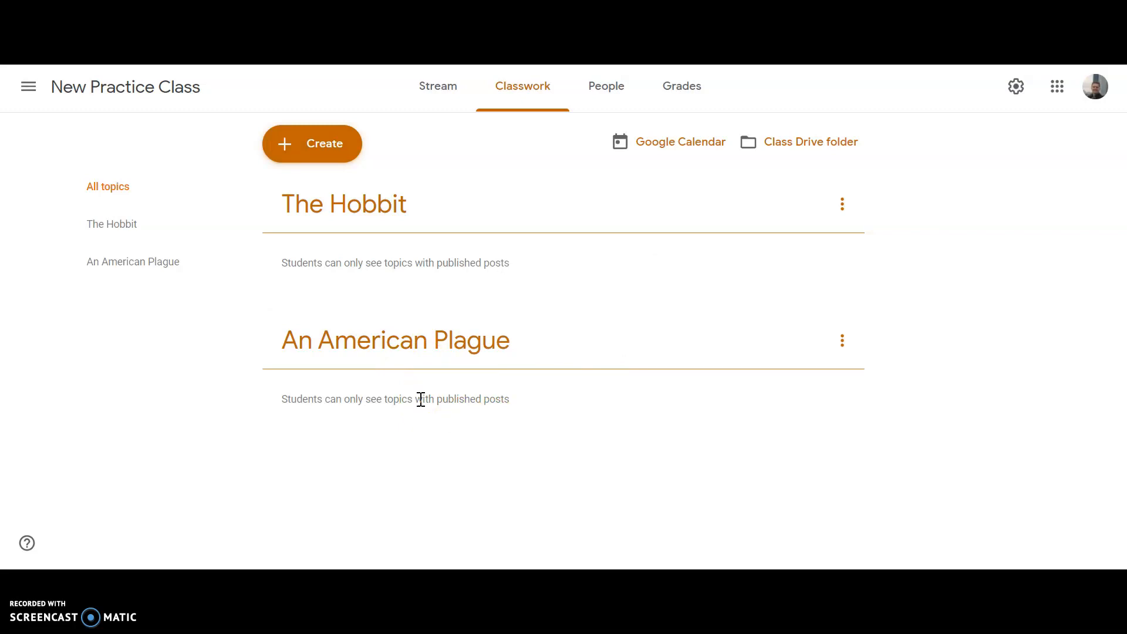
Create a new regular assignment titled "The Hobbit WS Chapters 1-3"
left_click(323, 157)
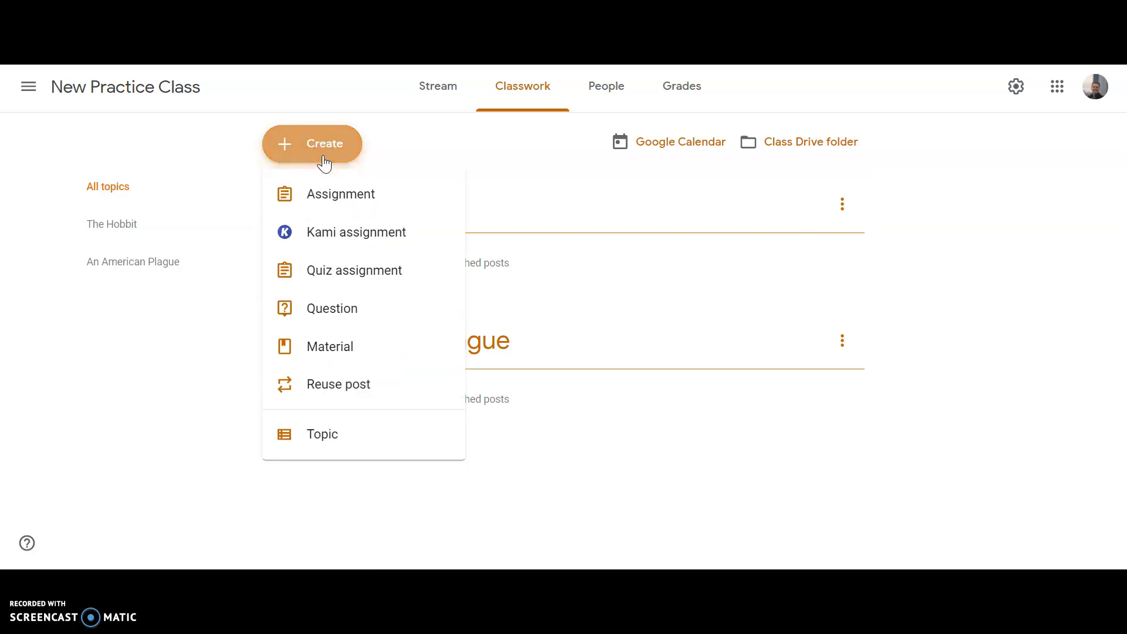
left_click(328, 193)
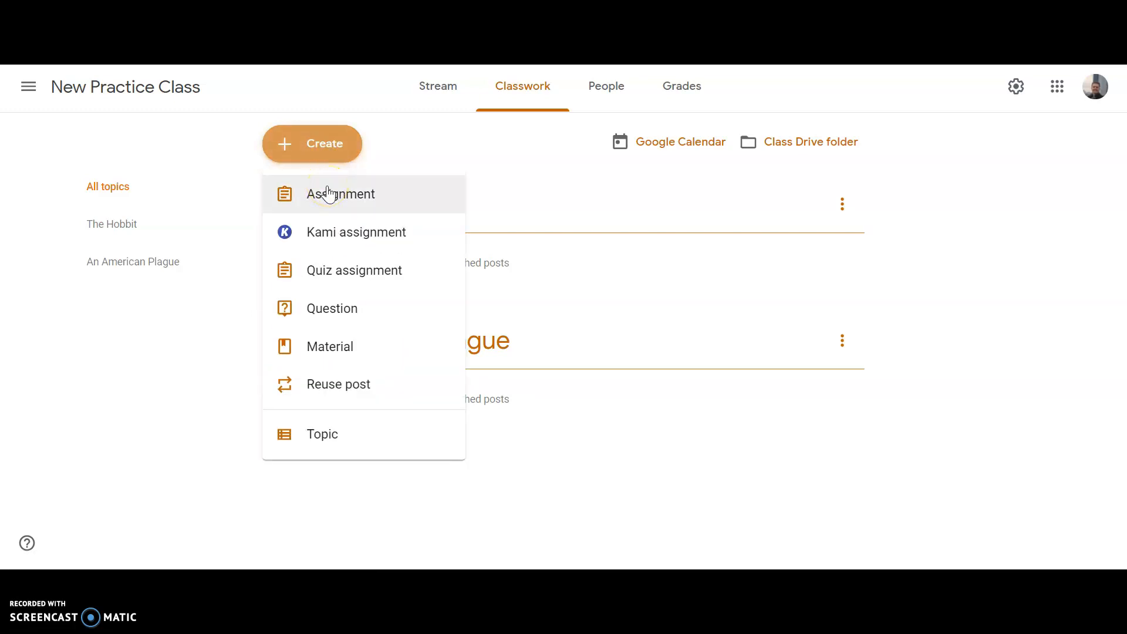
left_click(328, 194)
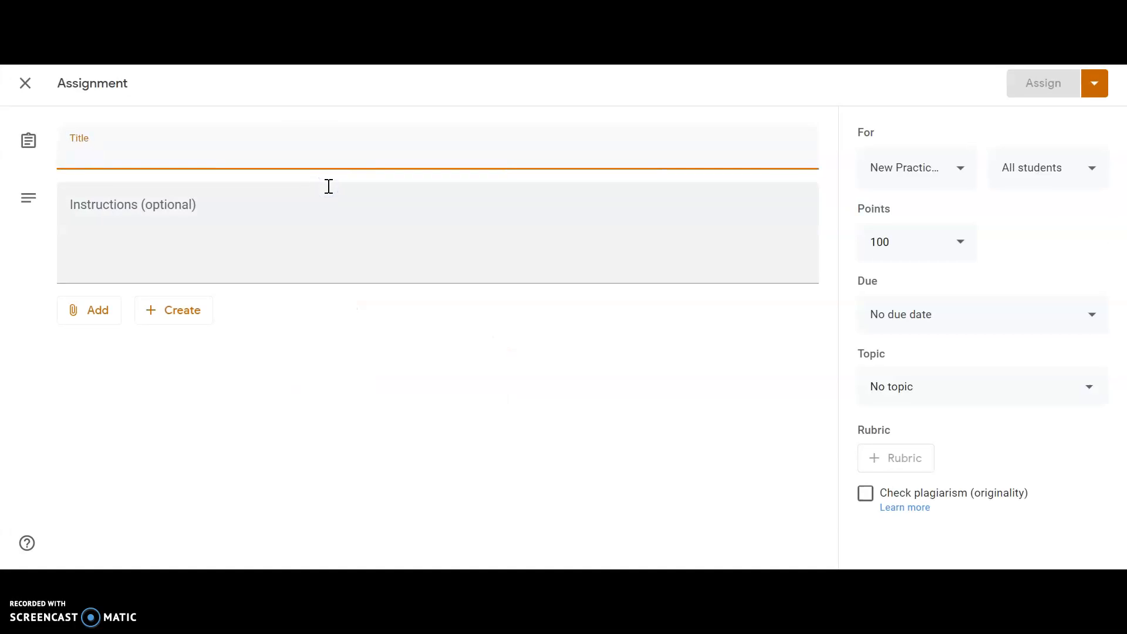
left_click(200, 166)
type("The Hobbit")
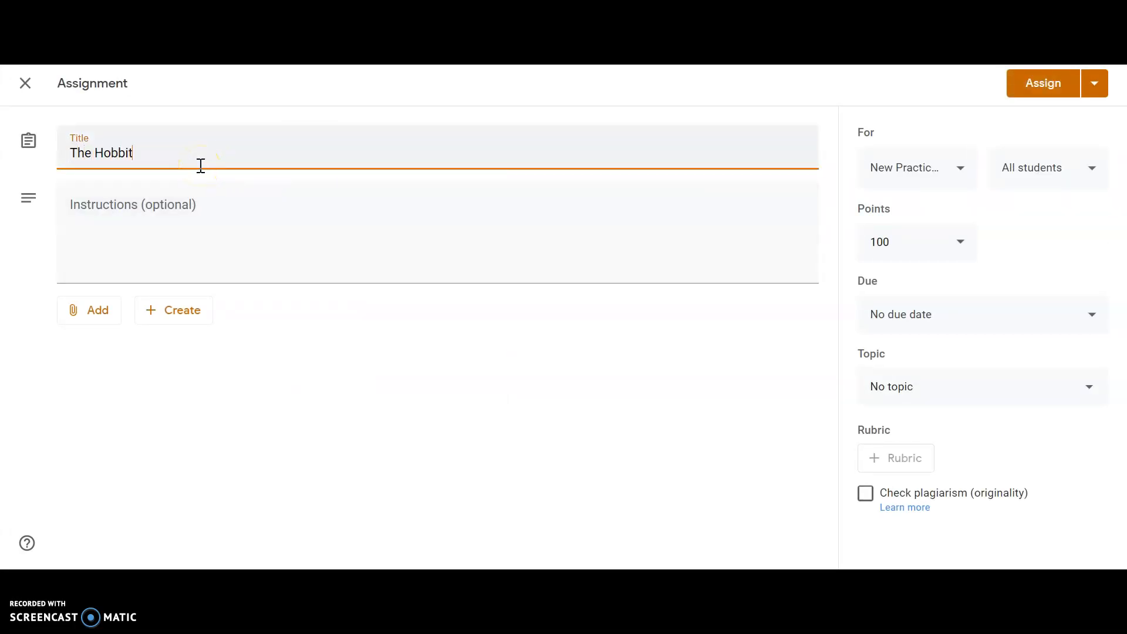
type(" WS Chapters 1-3")
Enter the assignment instructions "Please complete worksheet."
left_click(182, 230)
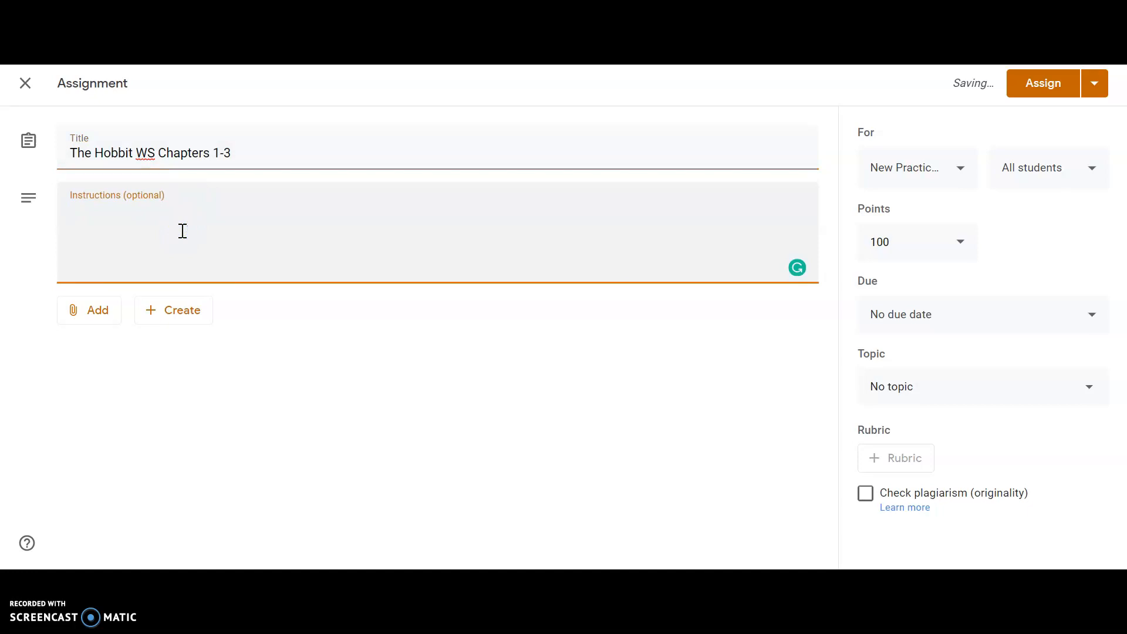
type("Please complete worksheet.")
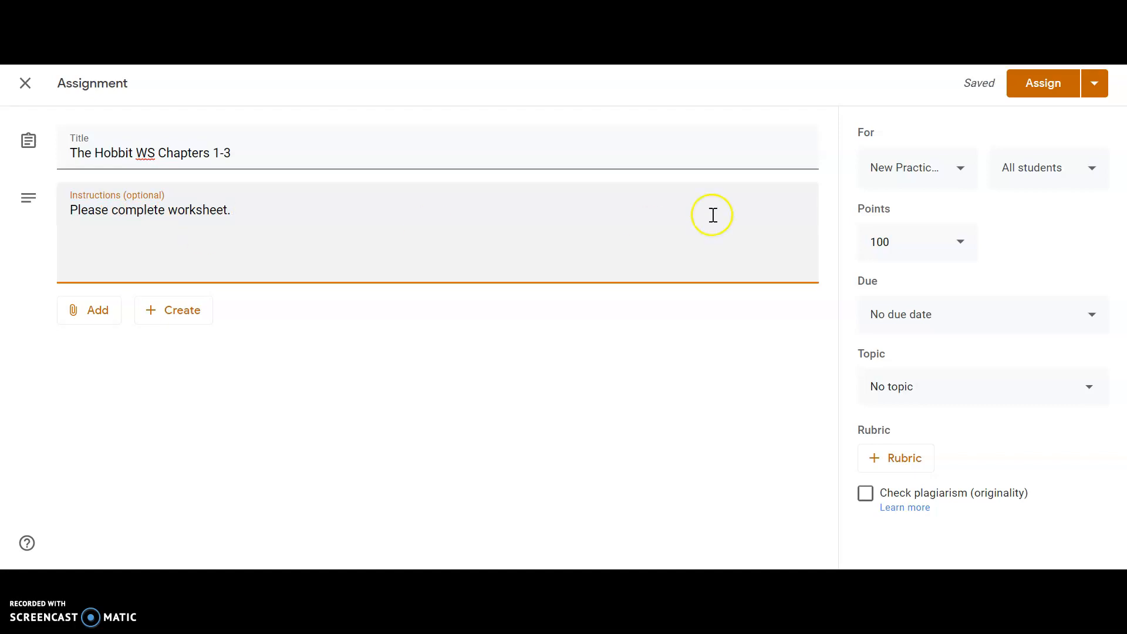
left_click(940, 183)
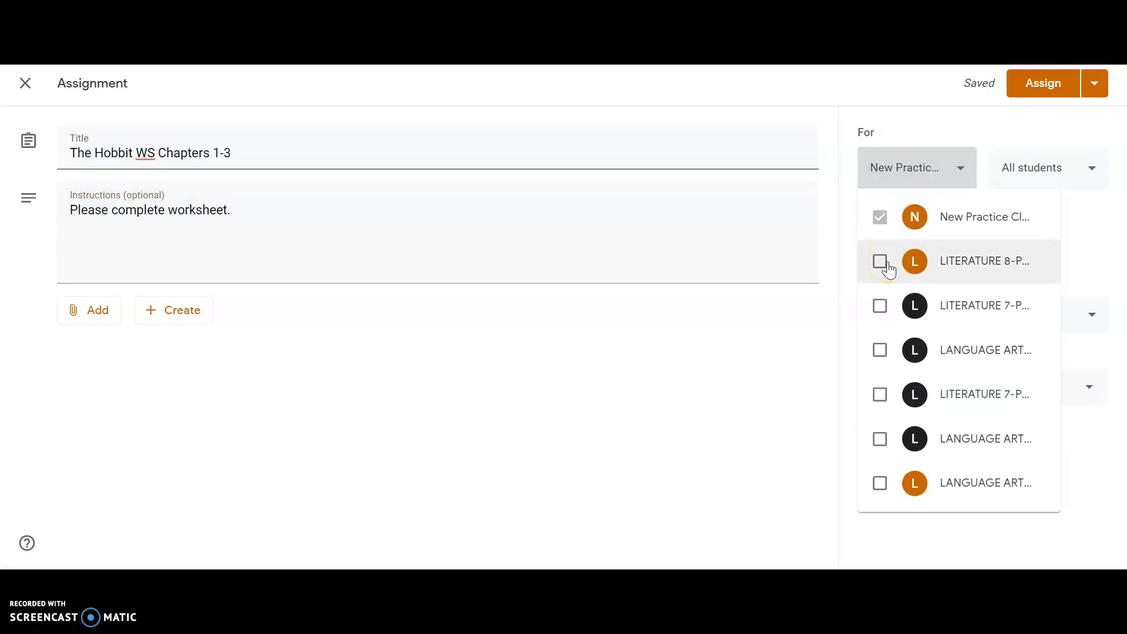
left_click(1066, 167)
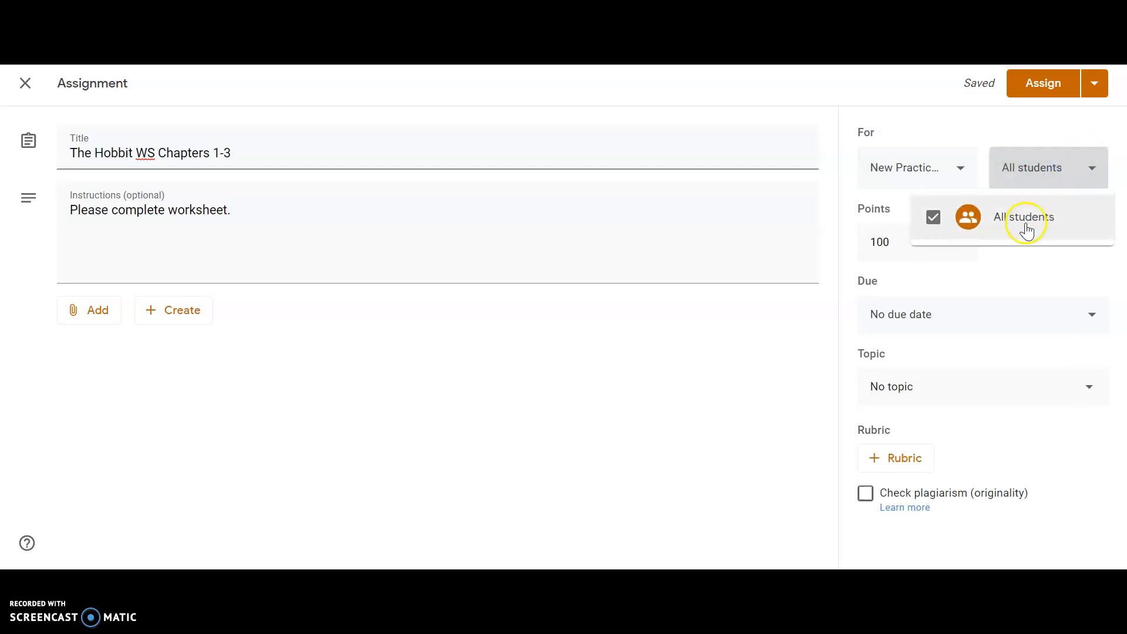
left_click(1071, 174)
Set the assignment's point value to 10
left_click(900, 251)
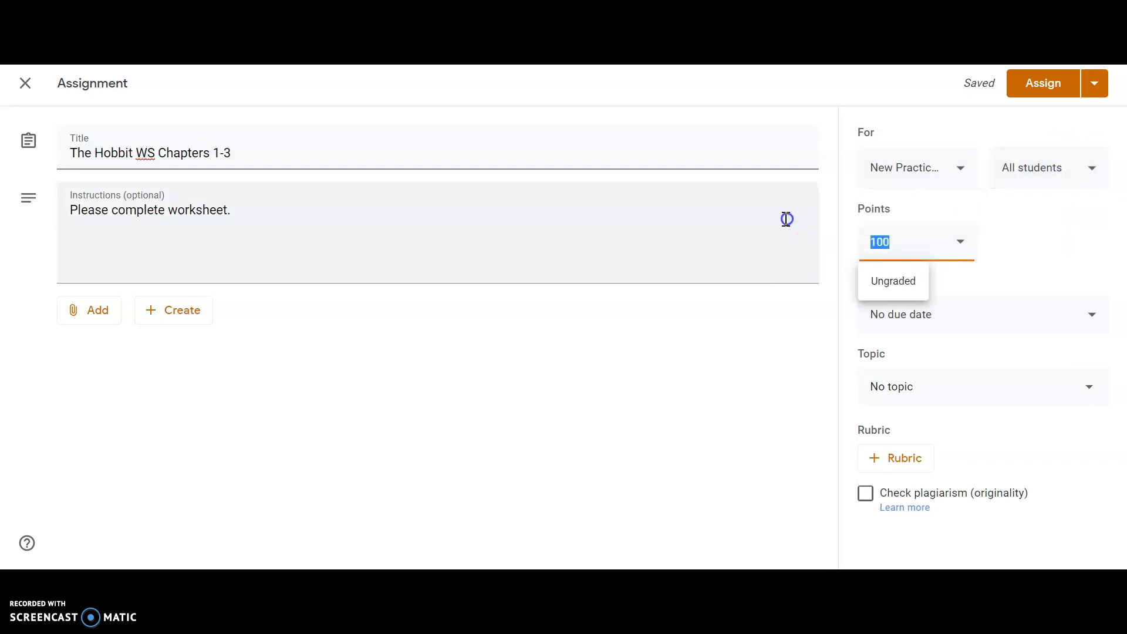
type("10")
left_click(1044, 248)
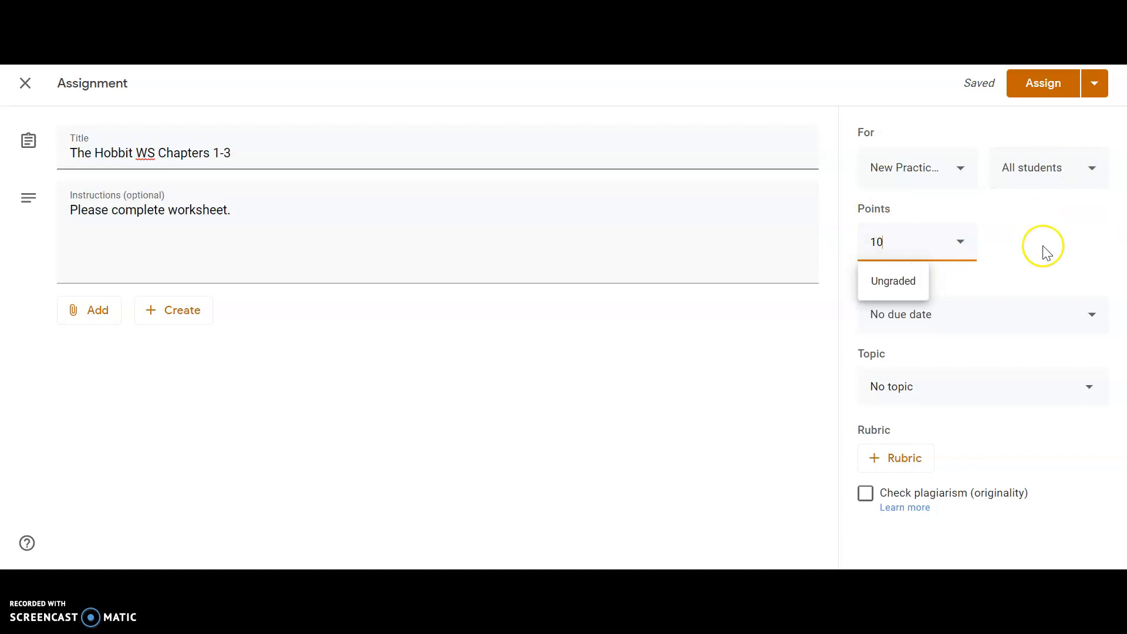
left_click(976, 248)
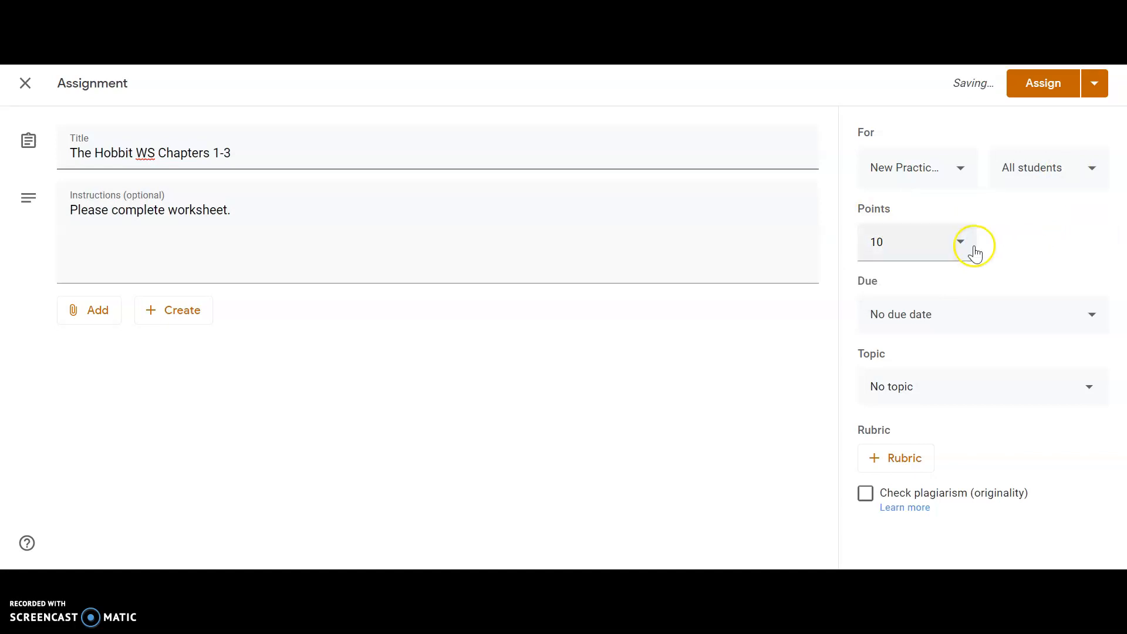
left_click(1007, 270)
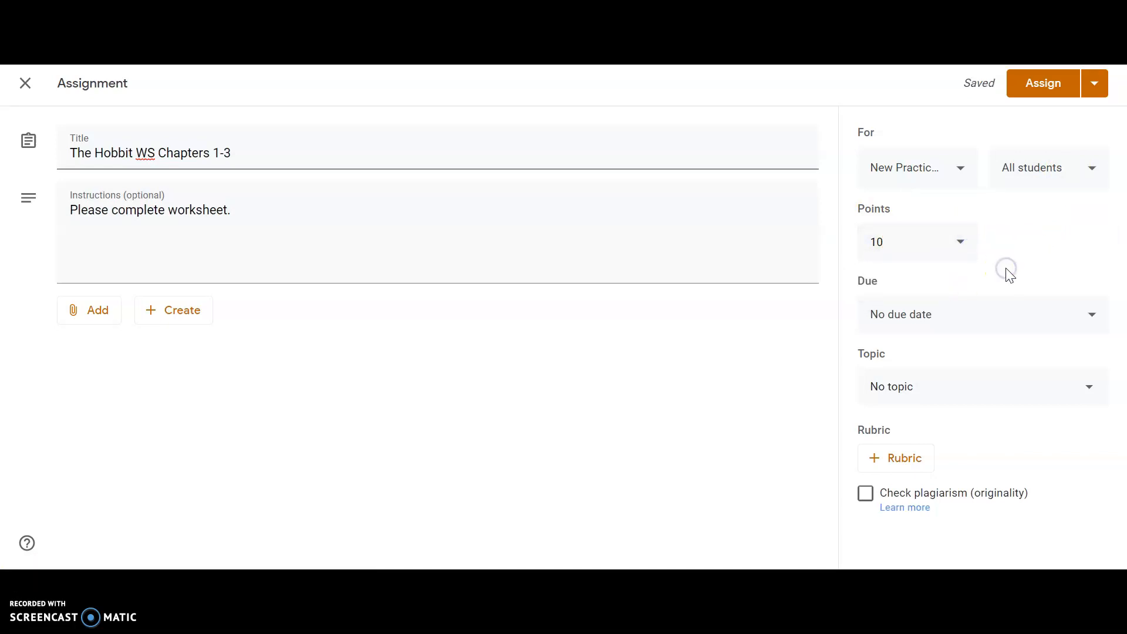
Set the assignment's due date to Aug 14, 2020 with a due time of 2:30 PM
left_click(959, 318)
left_click(969, 372)
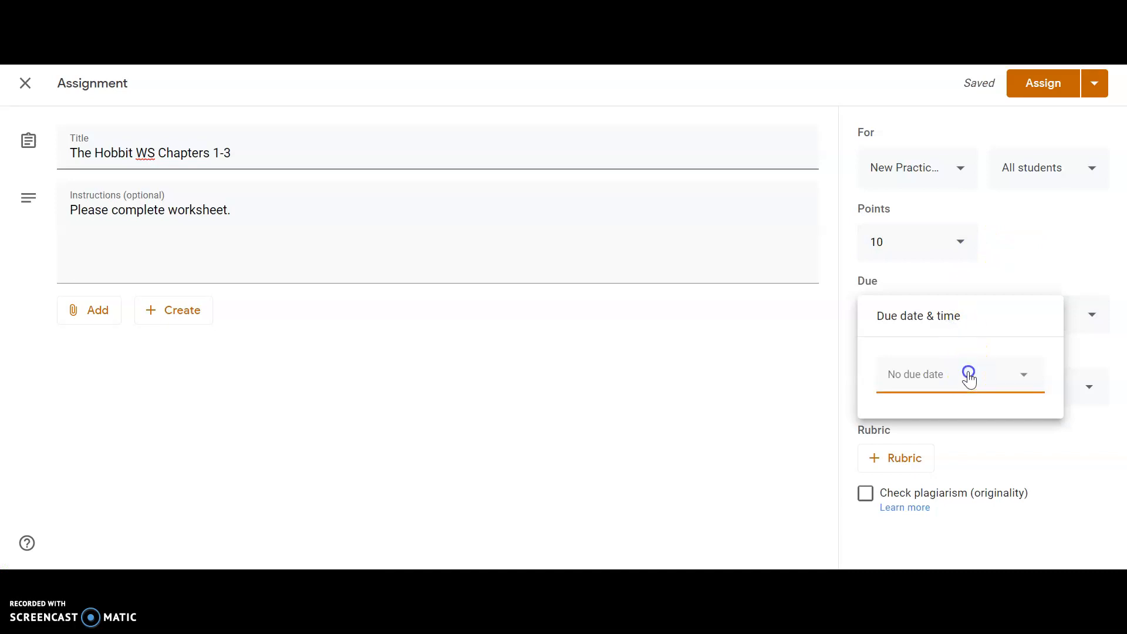
left_click(1017, 271)
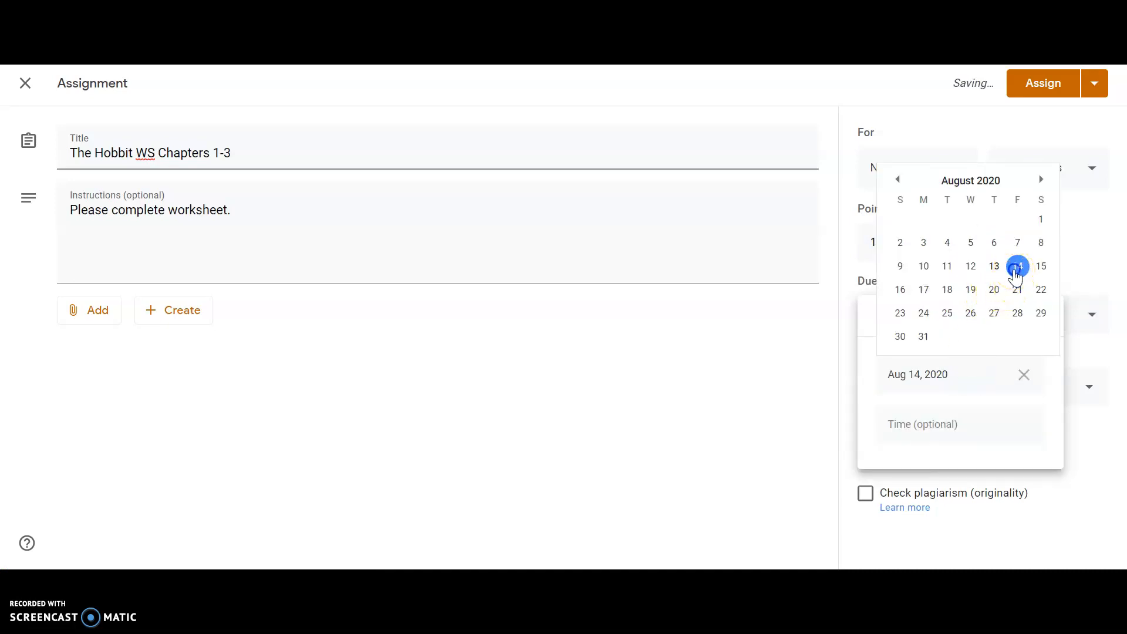
left_click(923, 429)
type("2:30 pm")
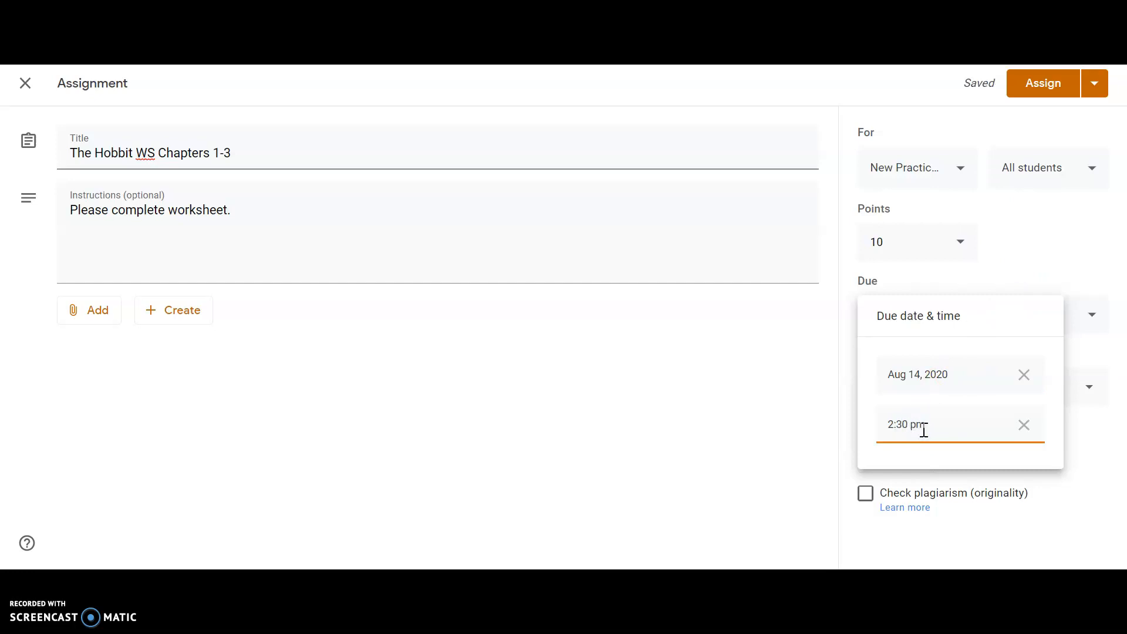
left_click(1039, 253)
File the assignment under the topic "The Hobbit"
left_click(944, 394)
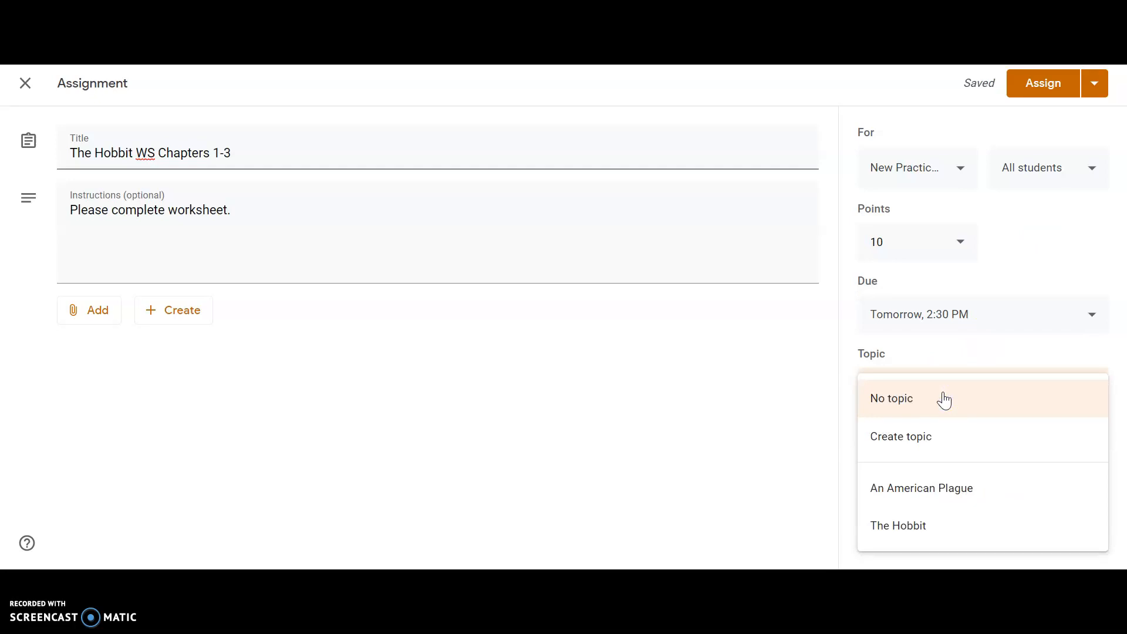
left_click(946, 522)
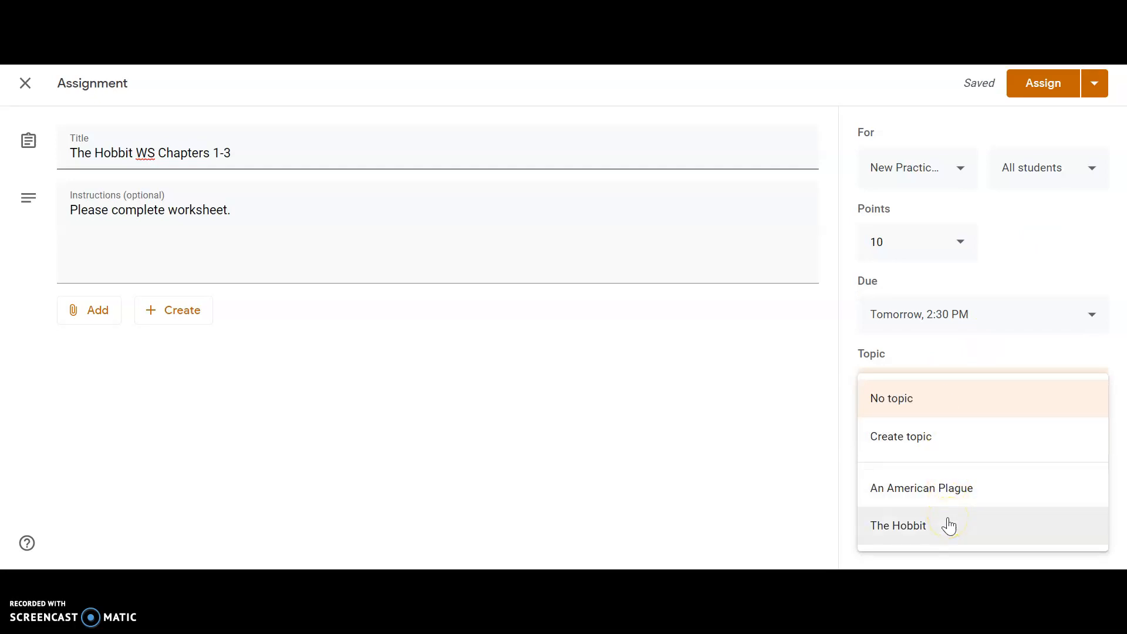
left_click(949, 526)
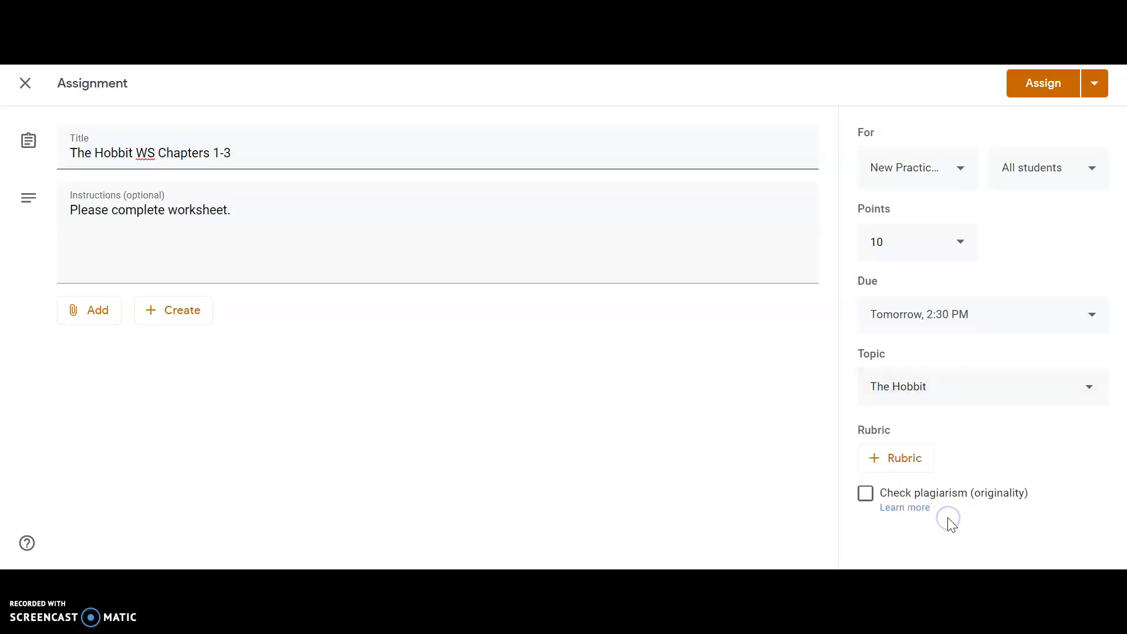
left_click(888, 458)
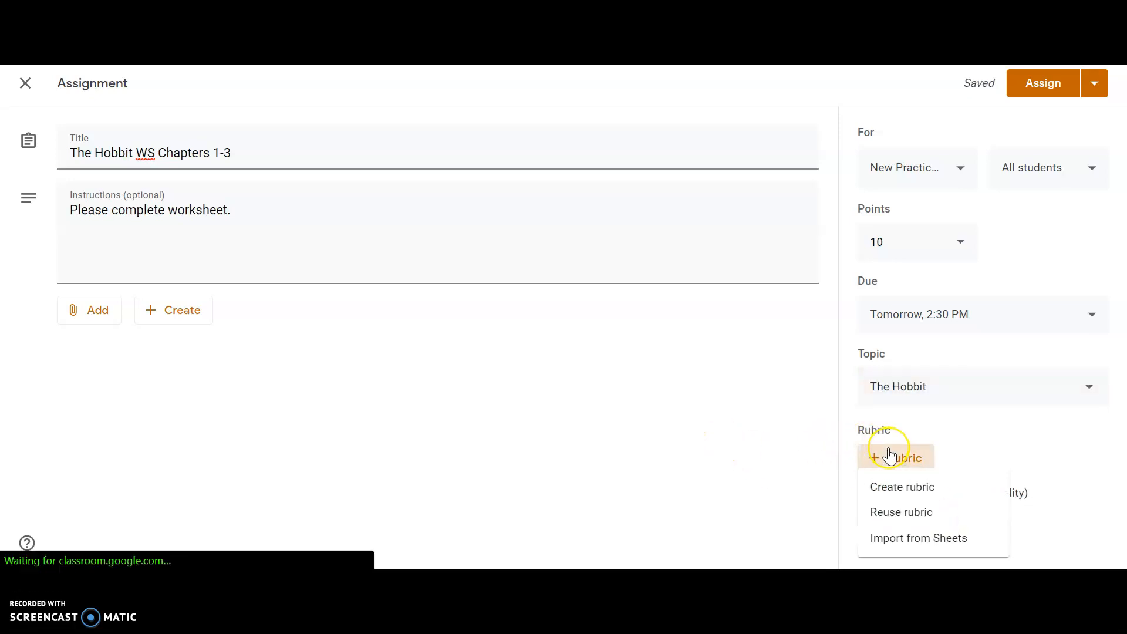
left_click(910, 492)
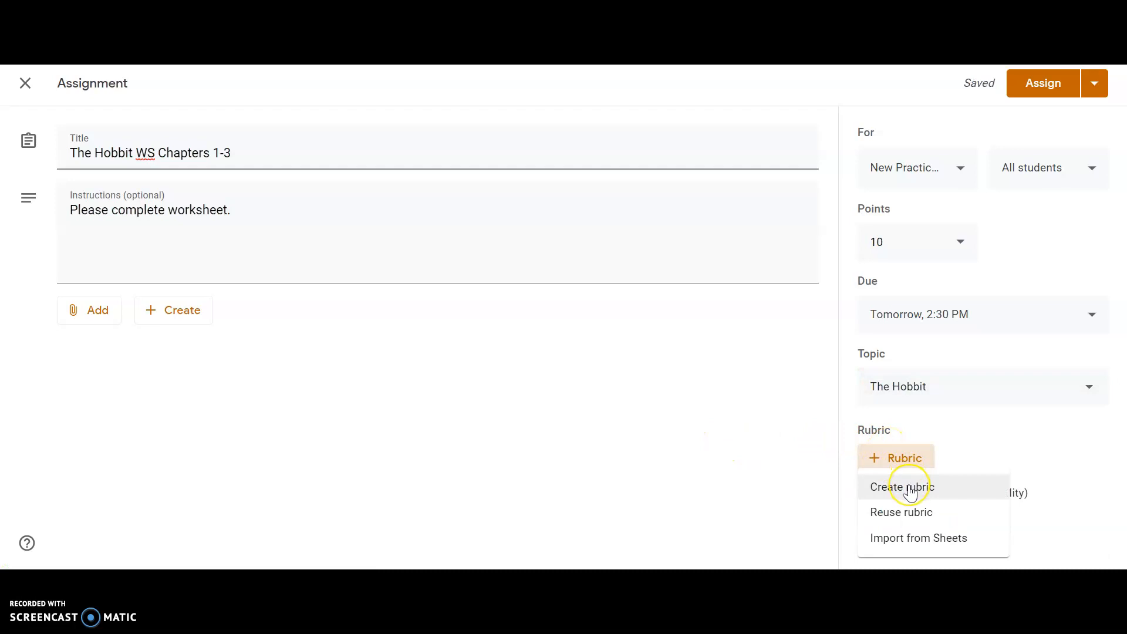
left_click(916, 493)
left_click(920, 523)
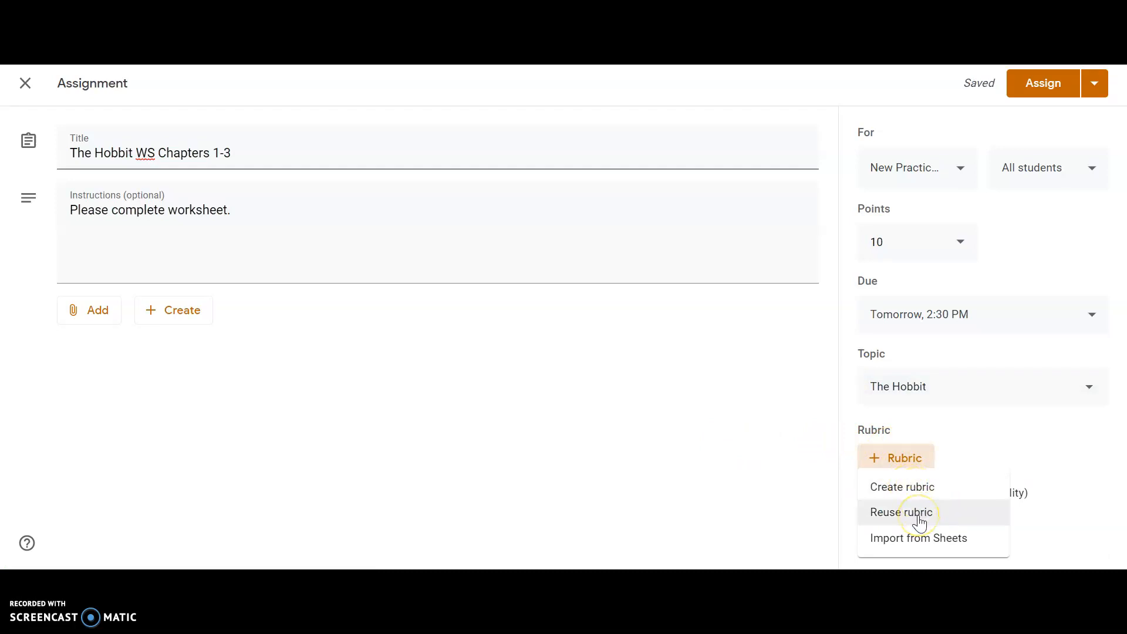
left_click(922, 537)
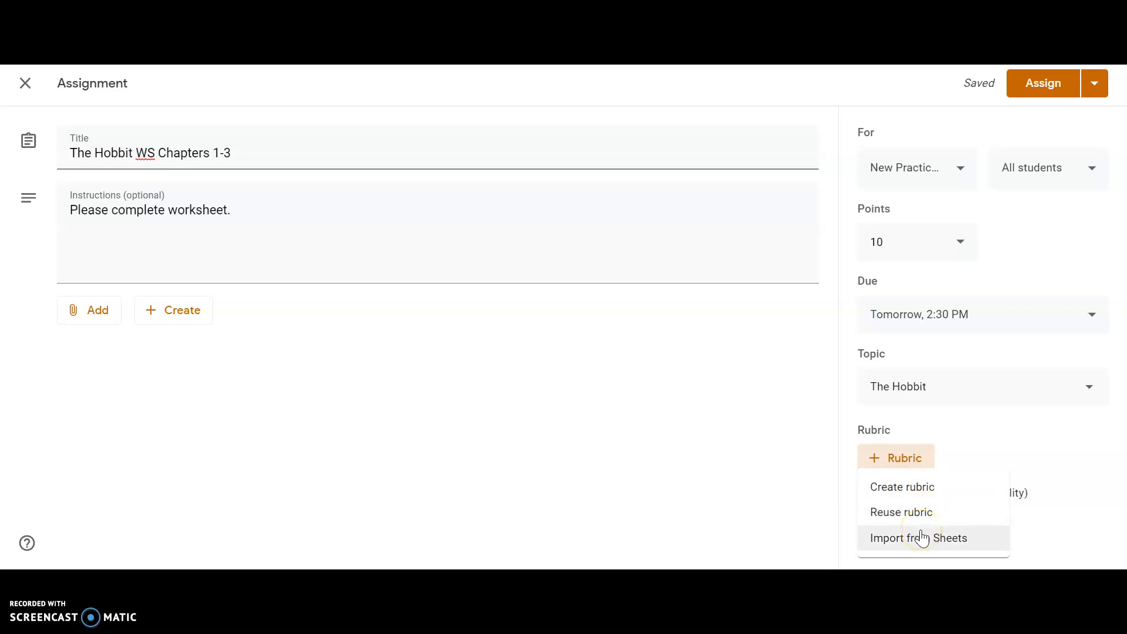
left_click(1031, 495)
left_click(868, 503)
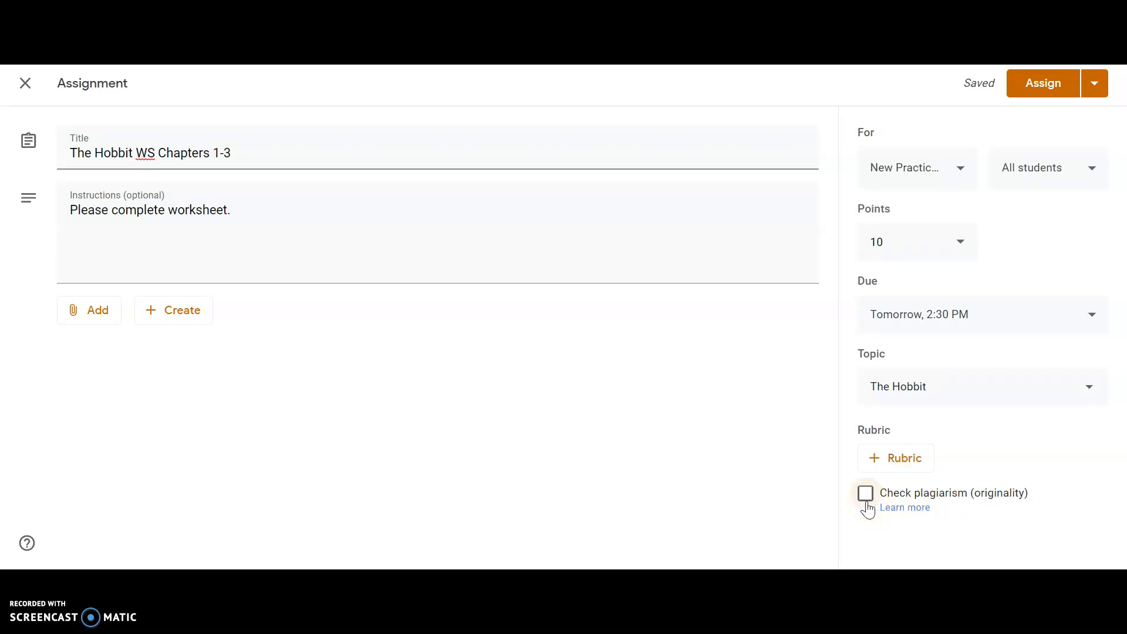
left_click(867, 493)
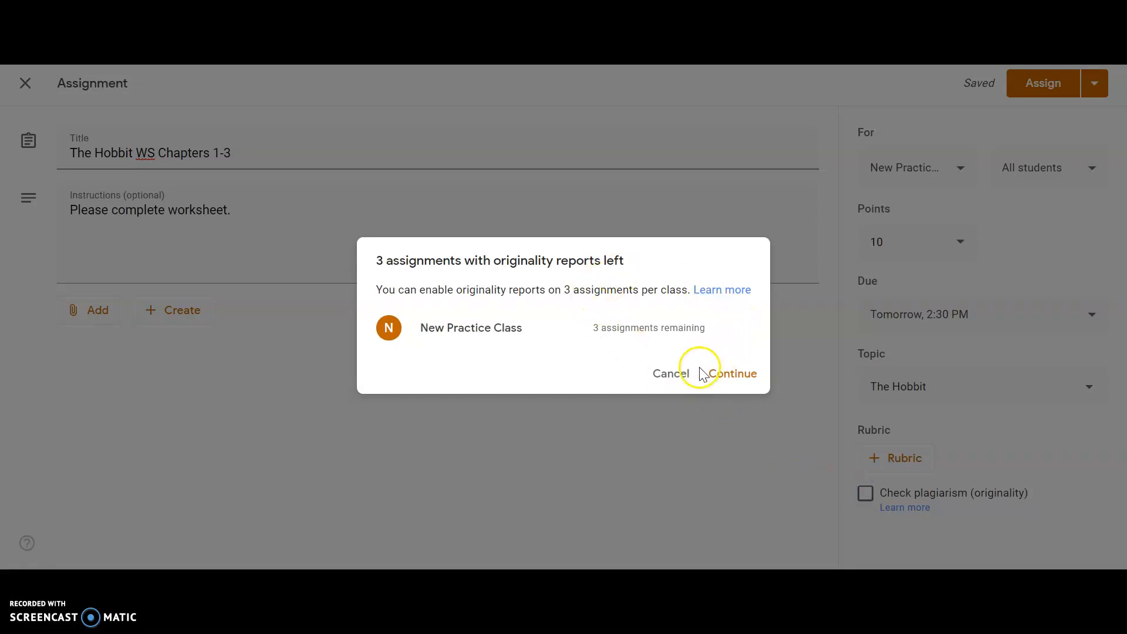
left_click(677, 376)
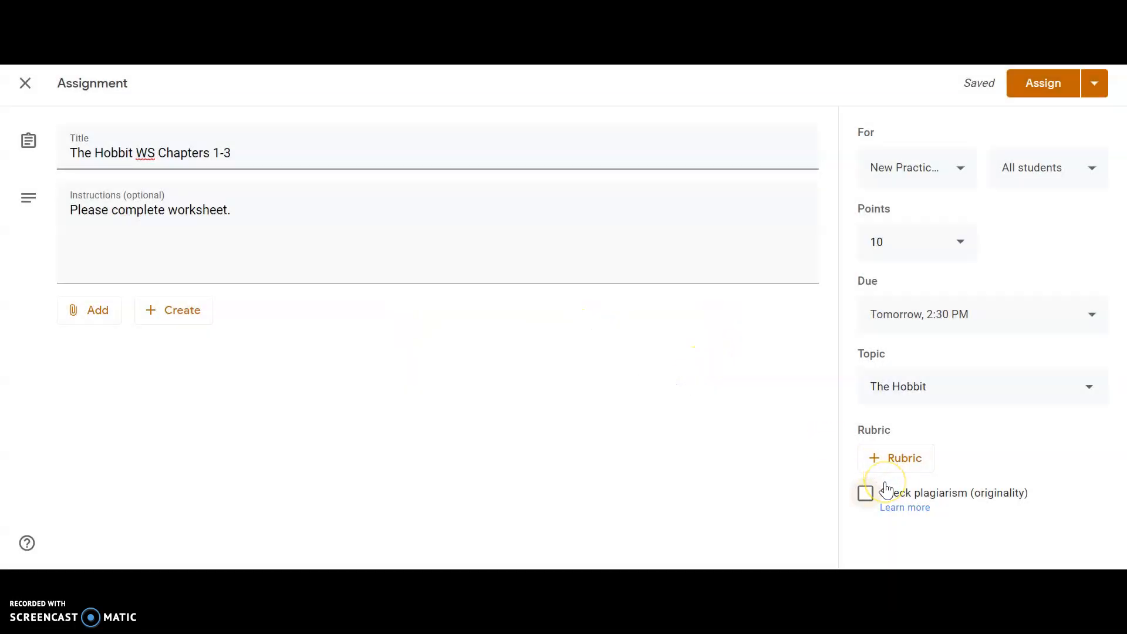
Attach the recent Google Drive document "Chapters 1-3 Cornell Note" to the assignment
left_click(82, 315)
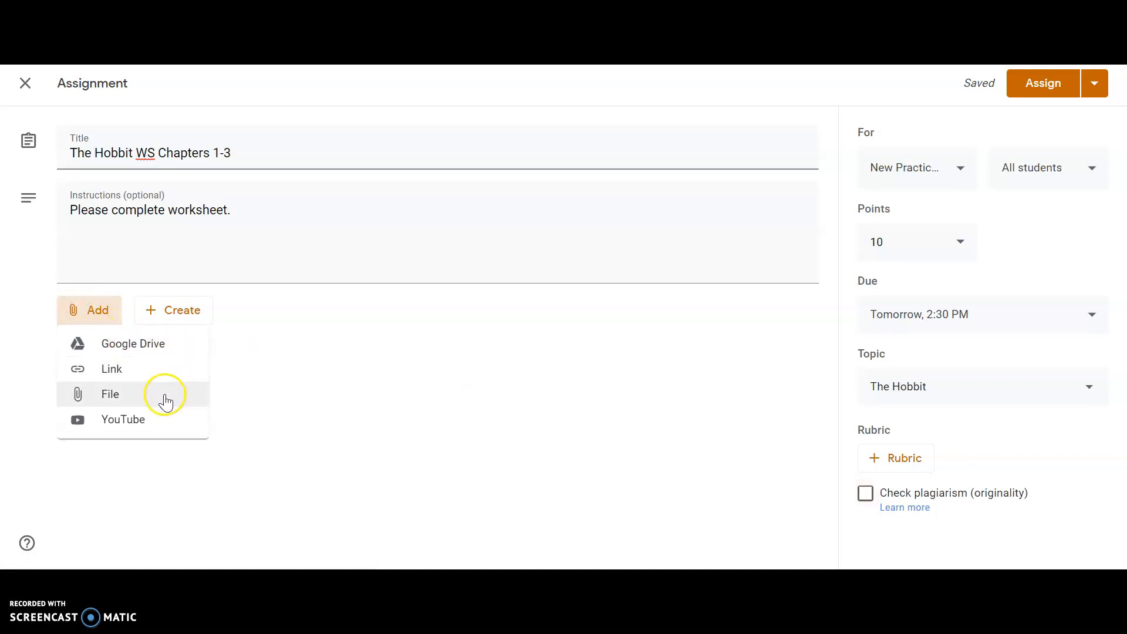
left_click(149, 344)
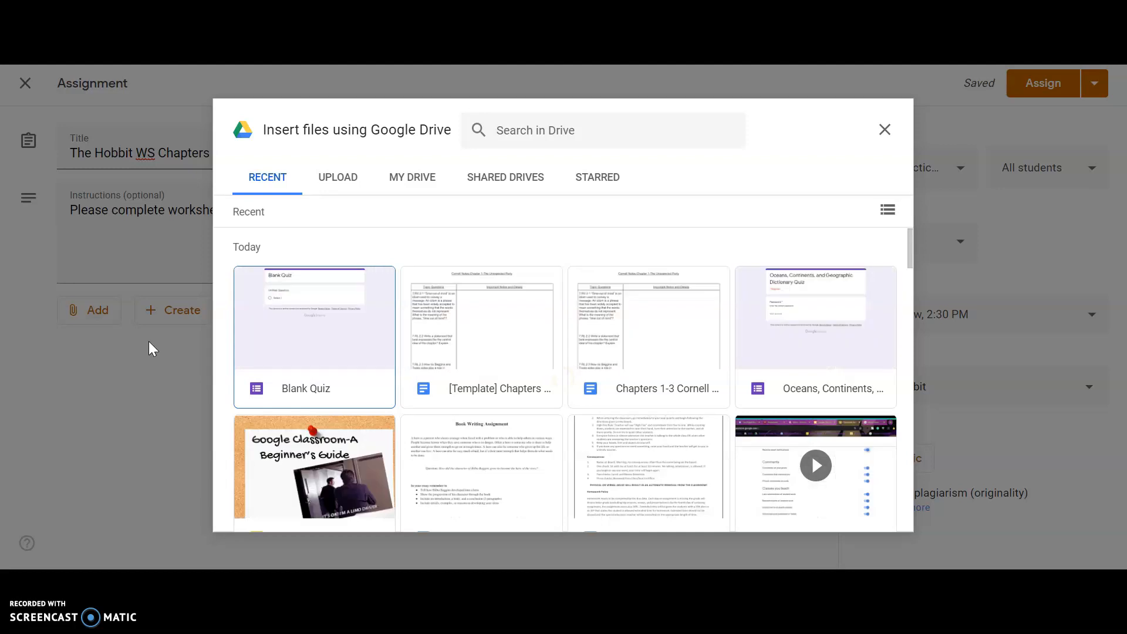
left_click(346, 183)
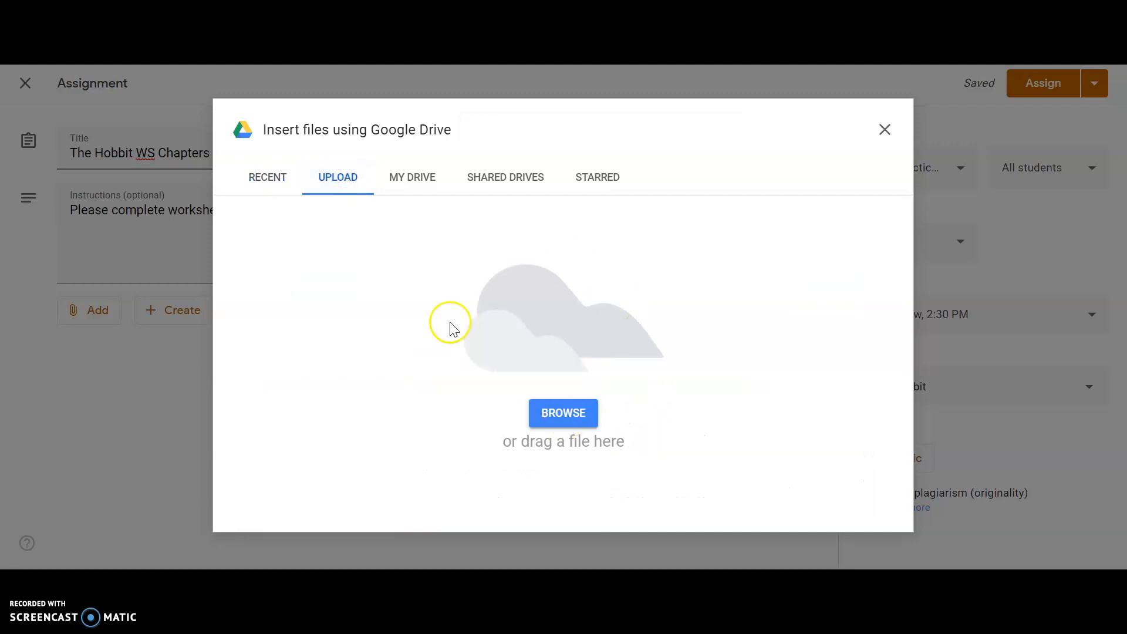
left_click(277, 183)
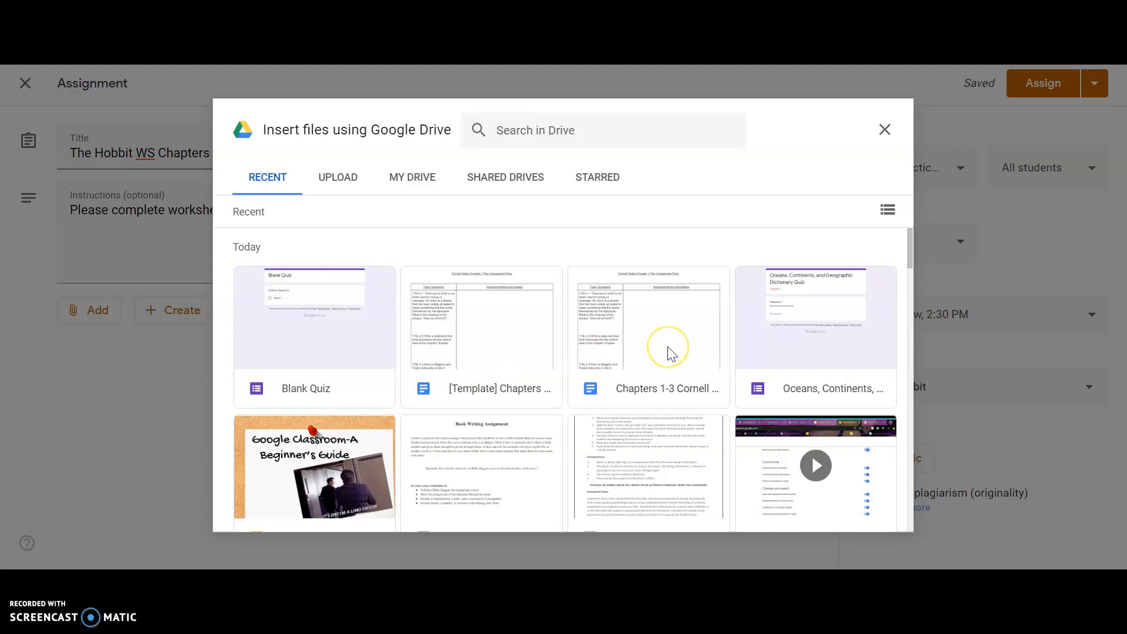
double_click(671, 353)
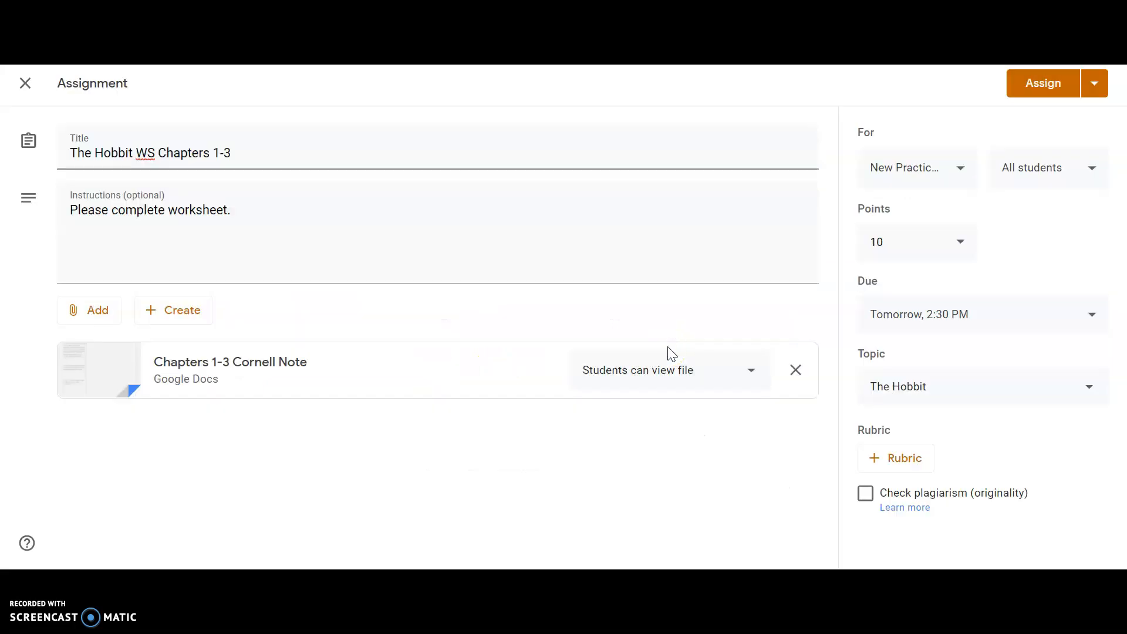
Set the Cornell Note attachment's sharing option to "Make a copy for each student"
left_click(624, 372)
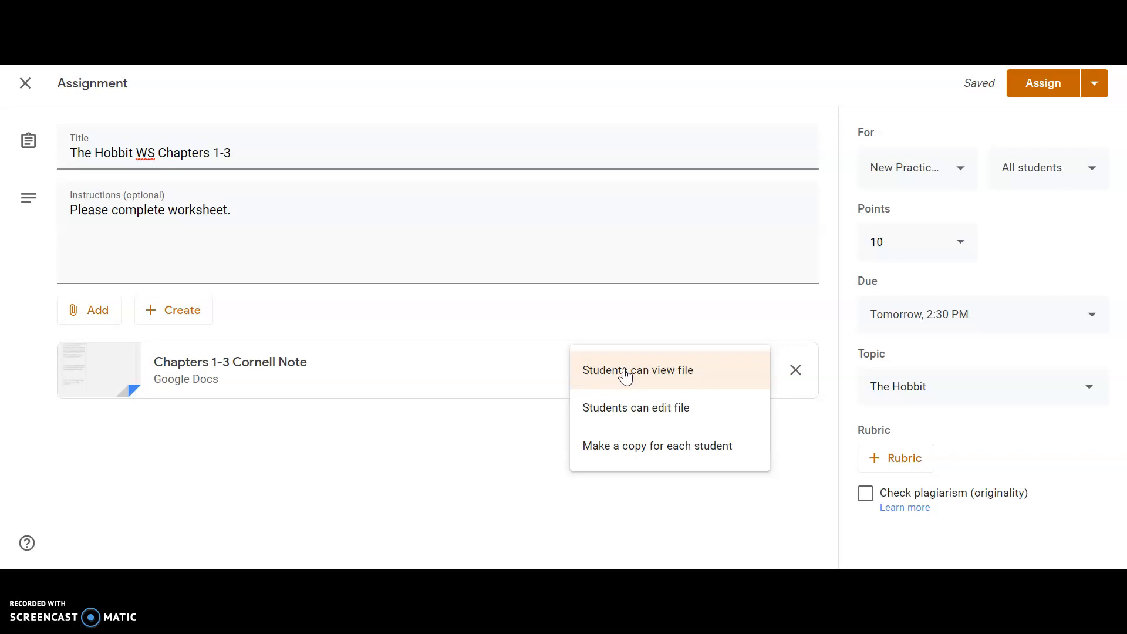
left_click(634, 411)
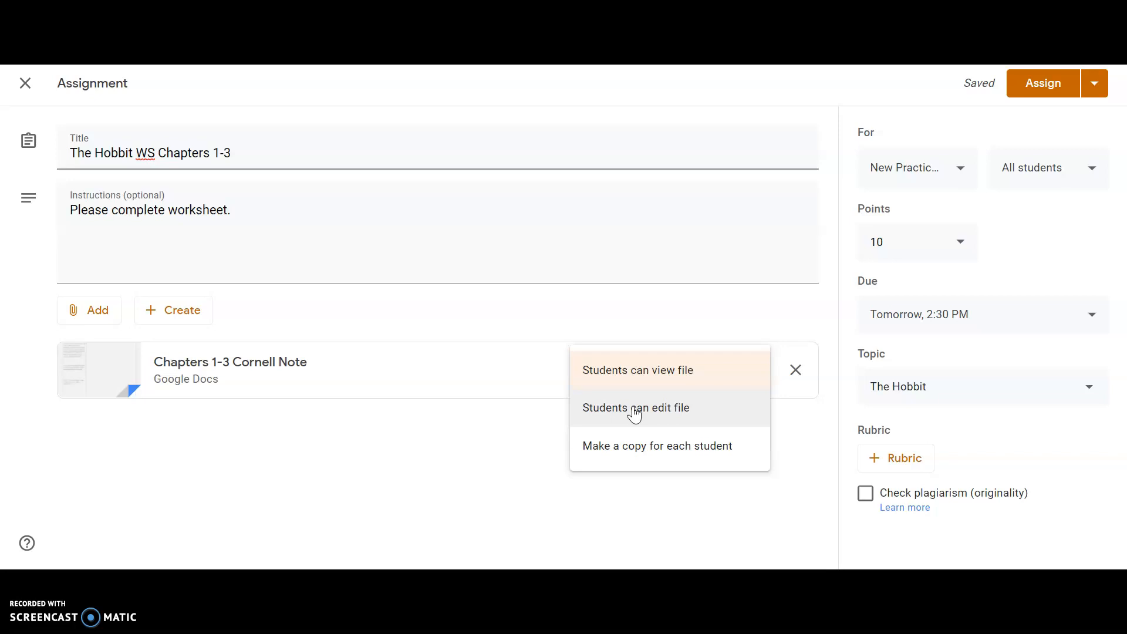
left_click(633, 453)
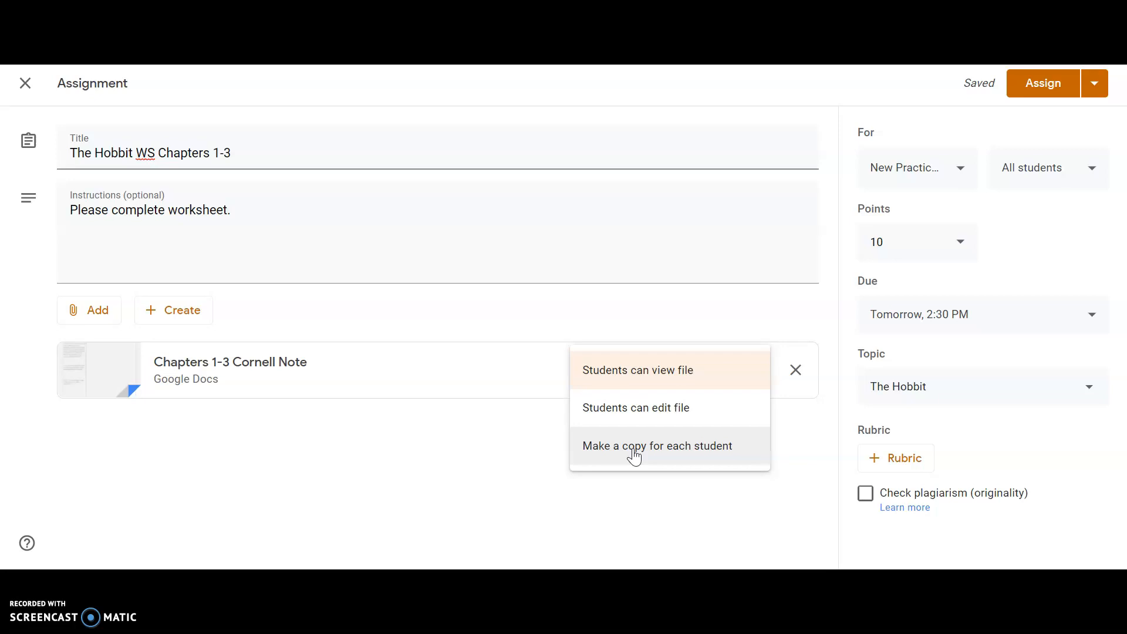
left_click(634, 453)
left_click(209, 446)
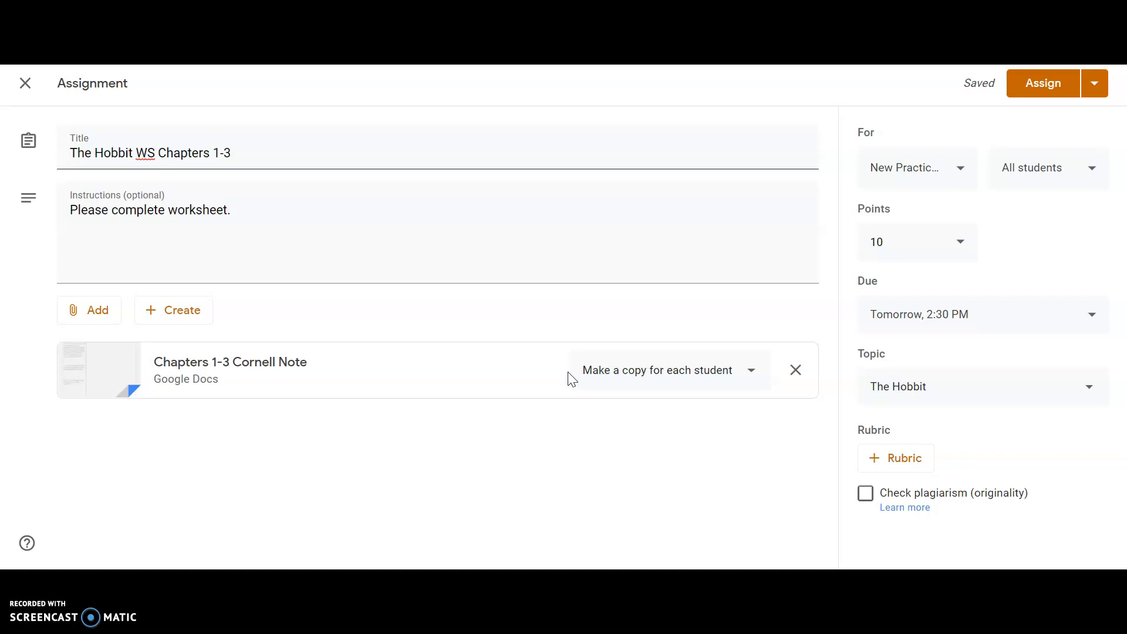
left_click(106, 312)
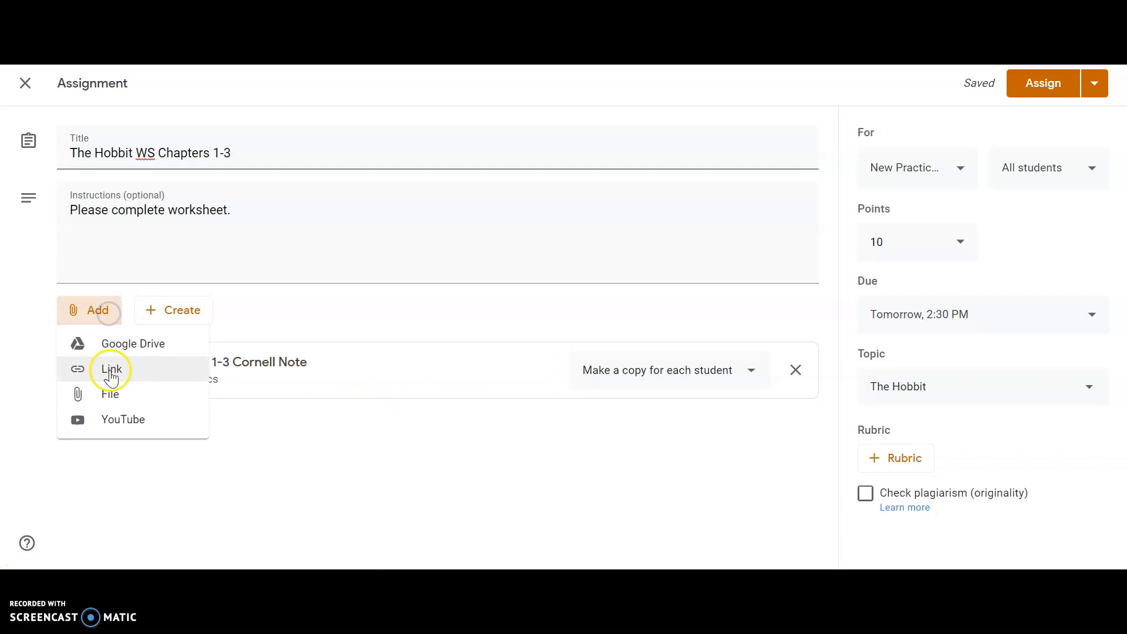
left_click(117, 429)
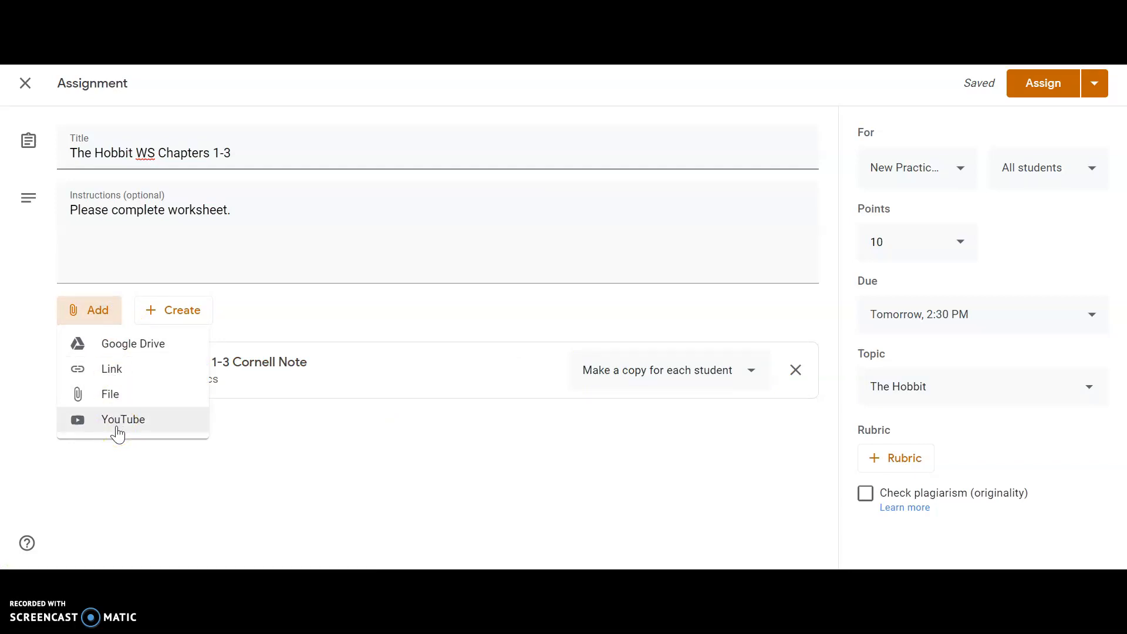
left_click(325, 312)
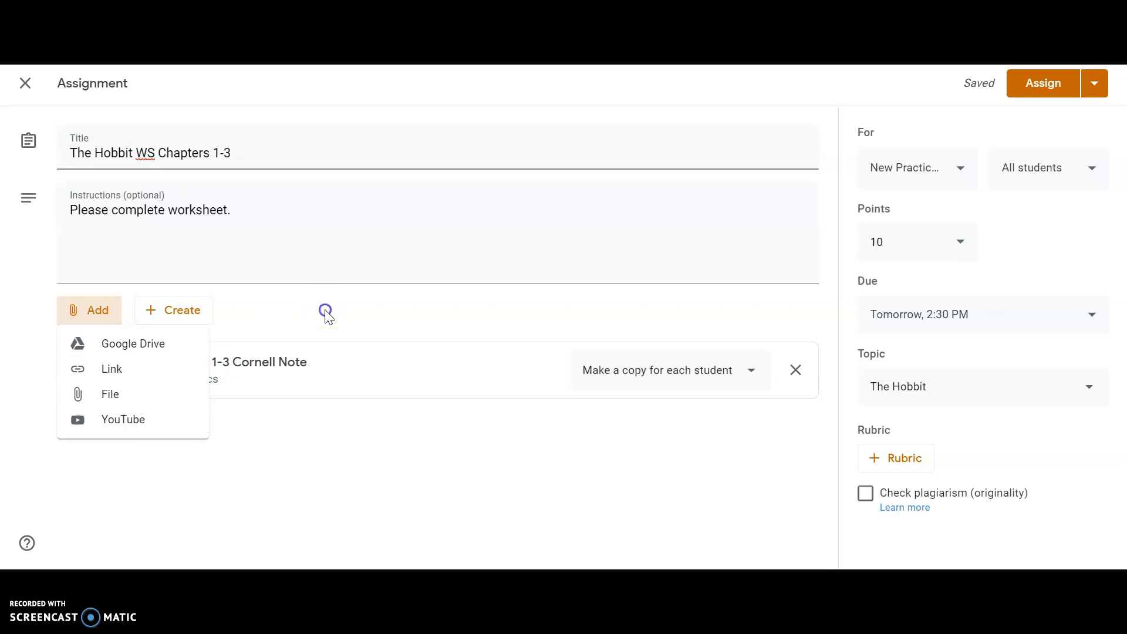
left_click(195, 316)
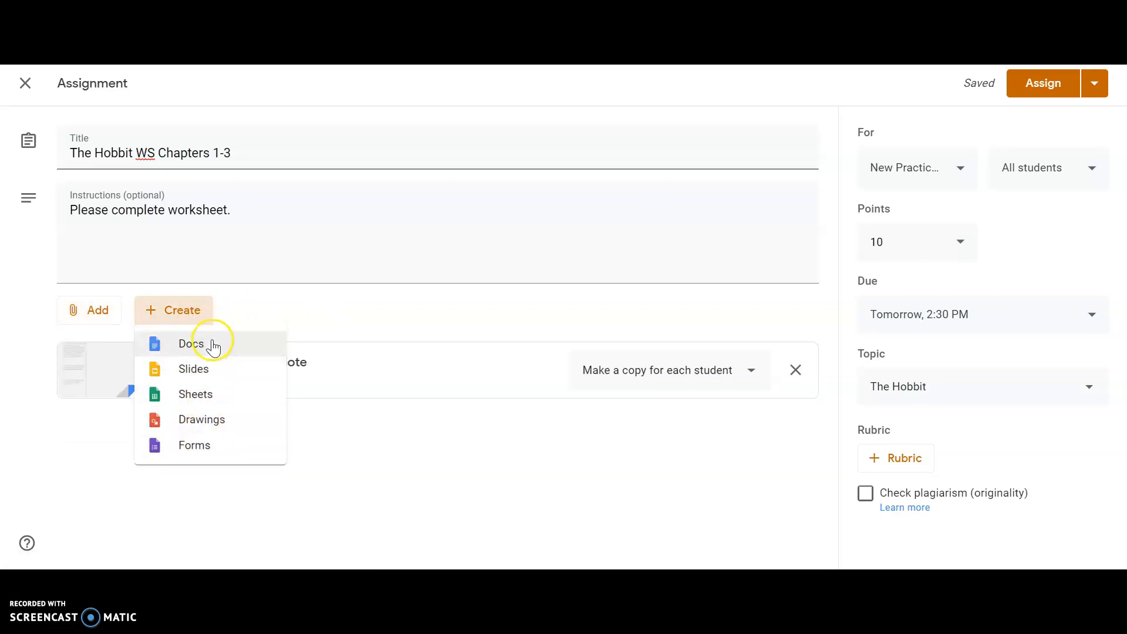
left_click(232, 347)
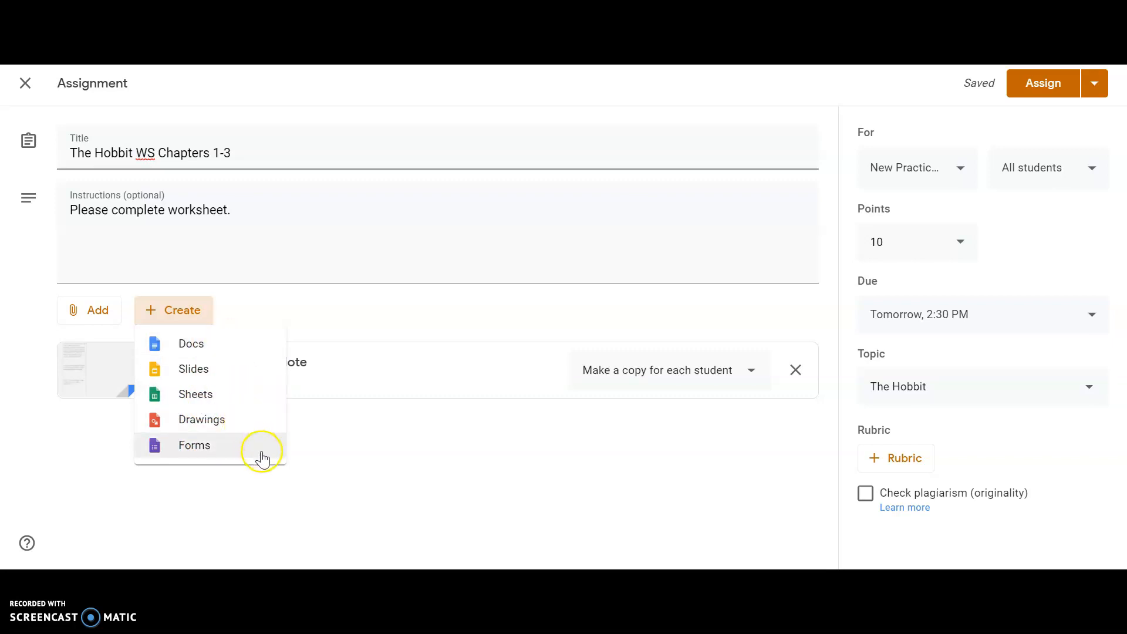
left_click(347, 455)
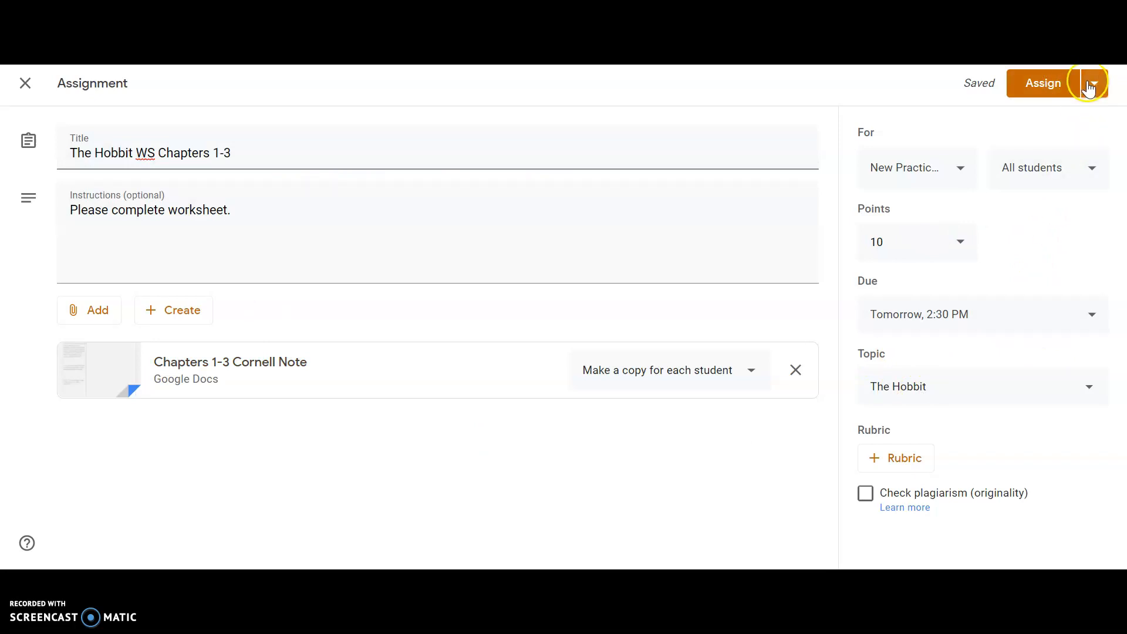
left_click(1089, 85)
left_click(1075, 115)
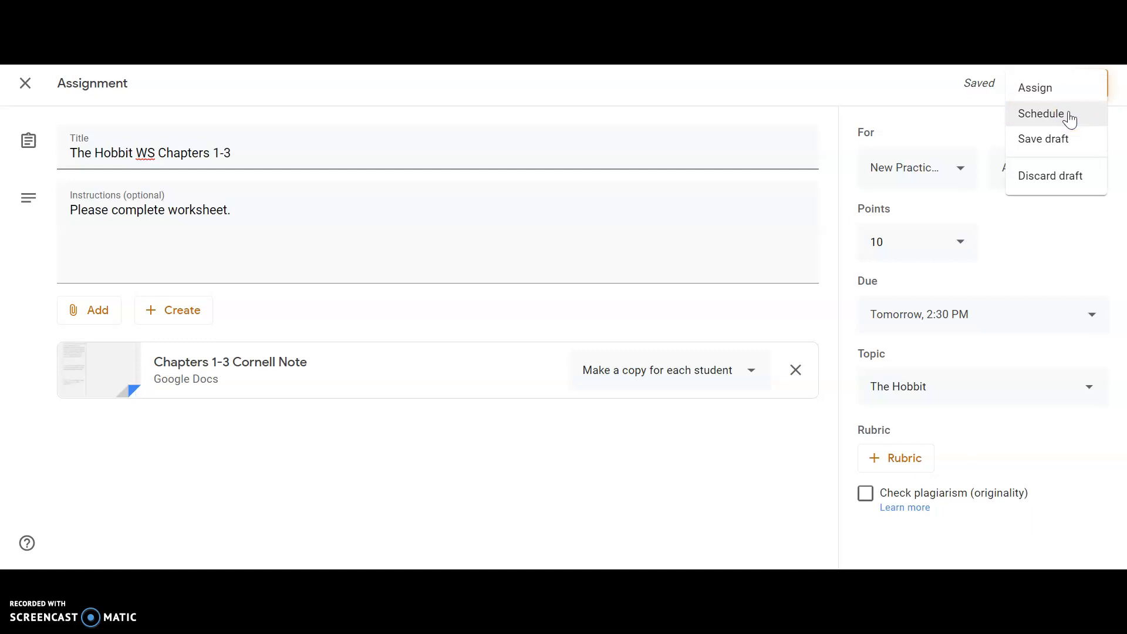
left_click(1075, 115)
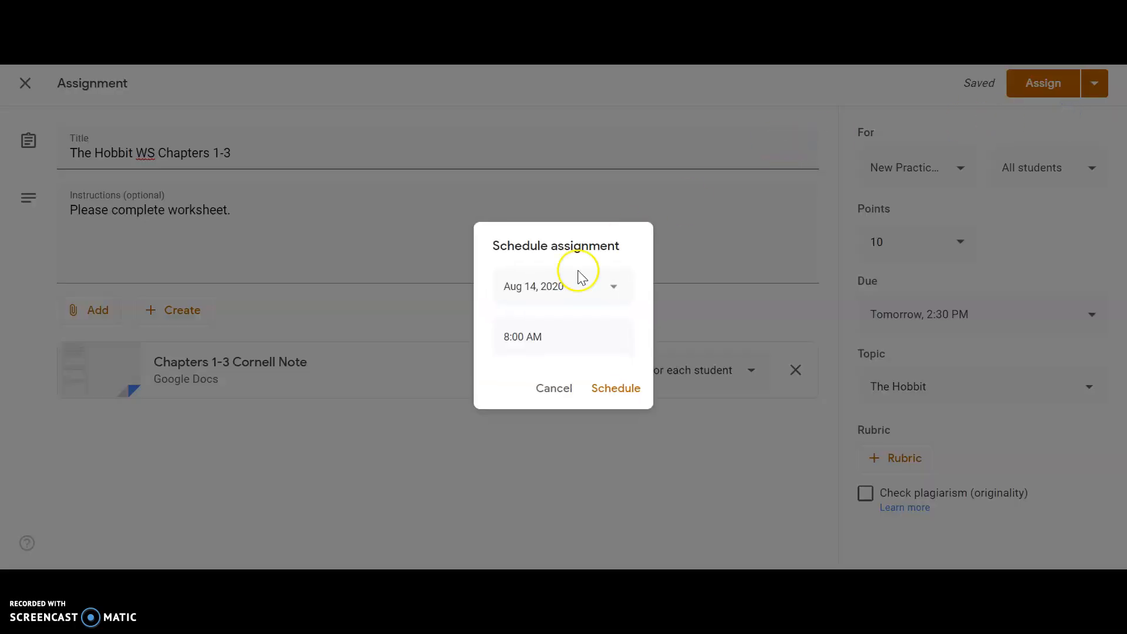
left_click(510, 299)
left_click(605, 408)
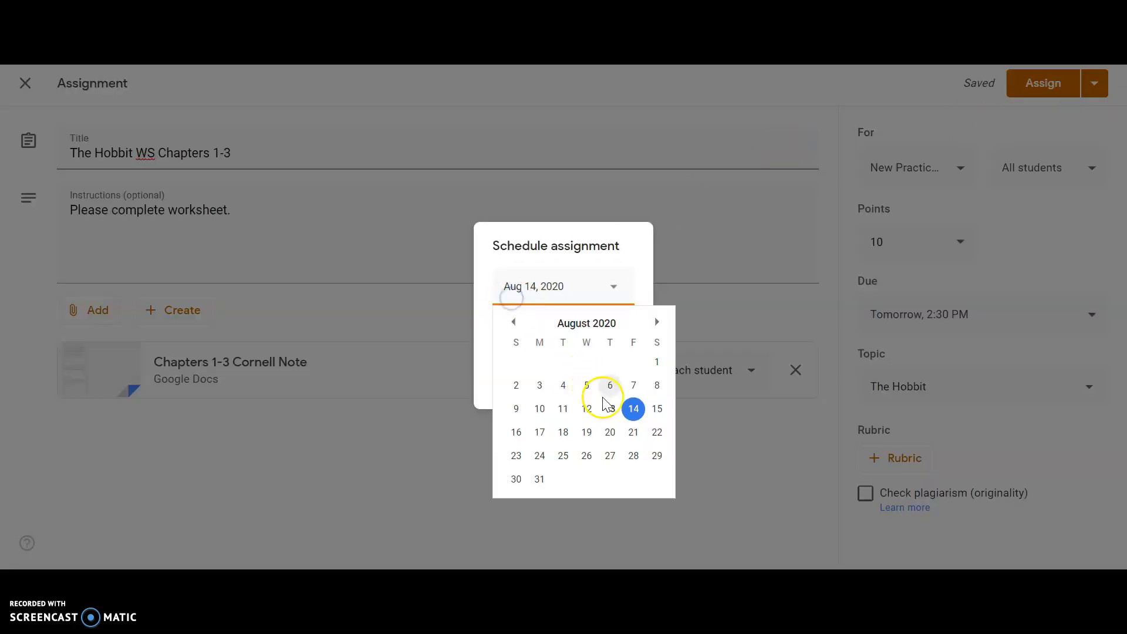
left_click(545, 334)
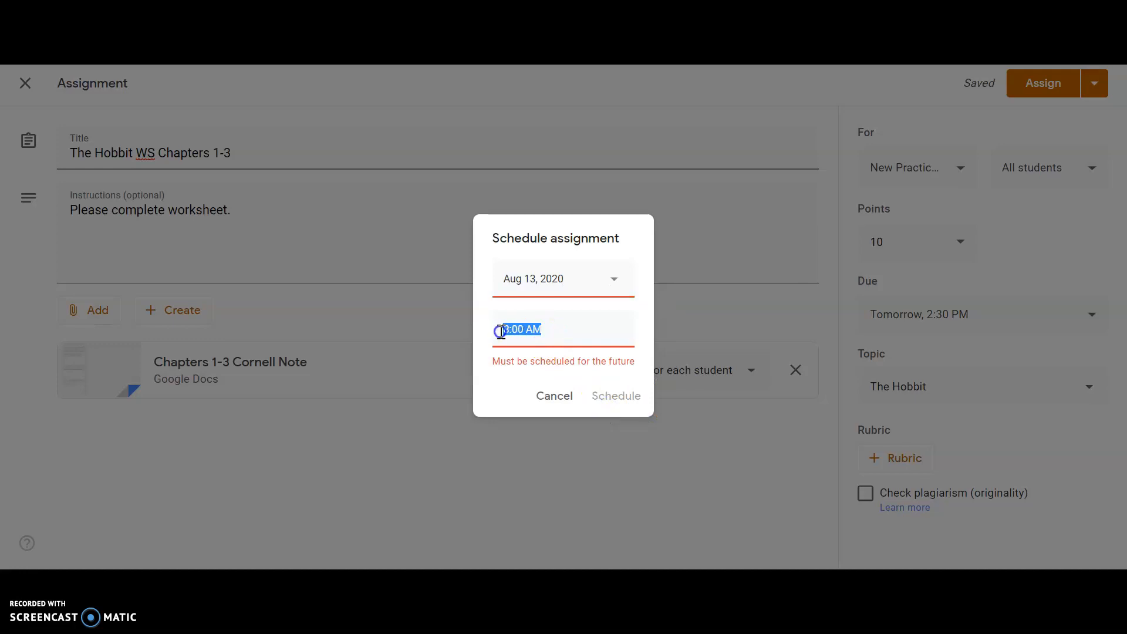
type("3 pm")
left_click(503, 376)
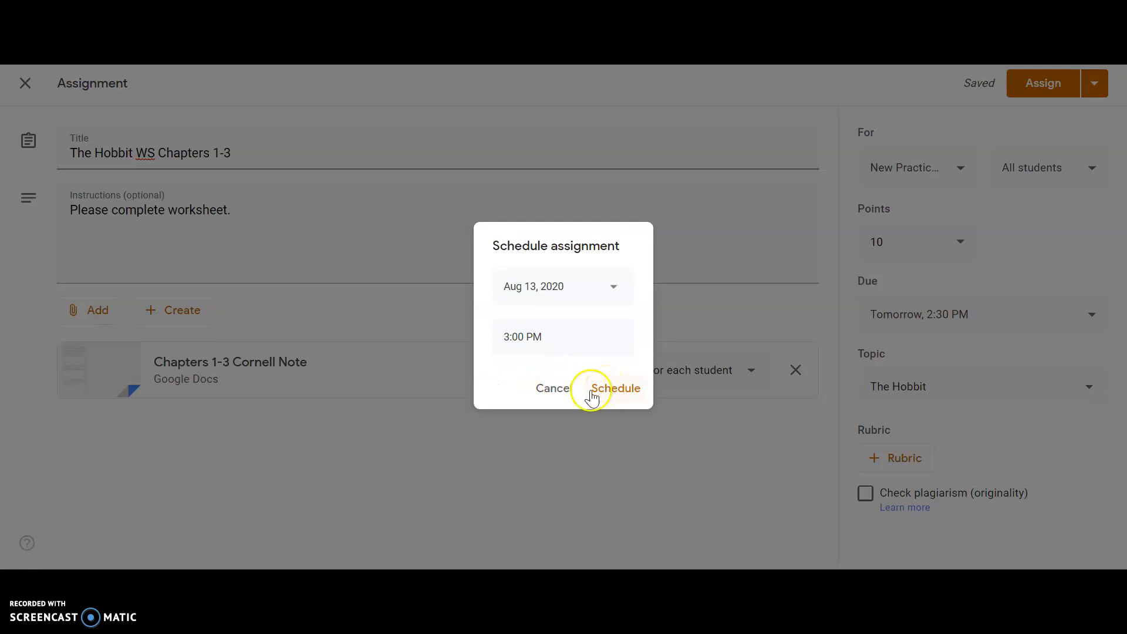
left_click(553, 392)
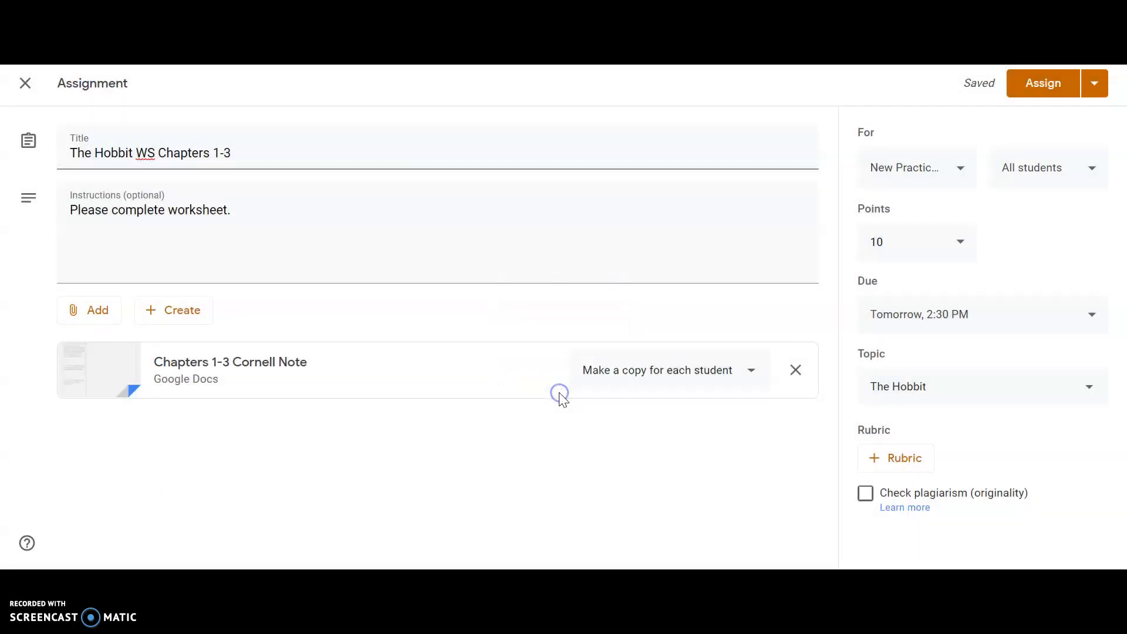
Add the LITERATURE 8 class to the assignment's recipients and check whether scheduling is available
left_click(1096, 88)
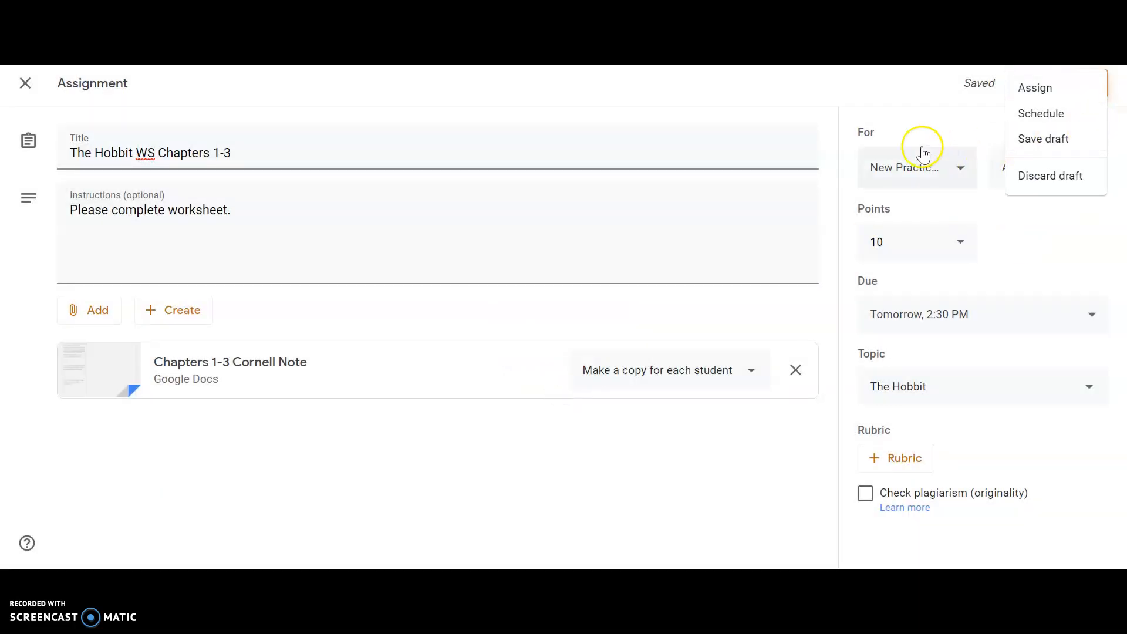
left_click(907, 136)
left_click(908, 161)
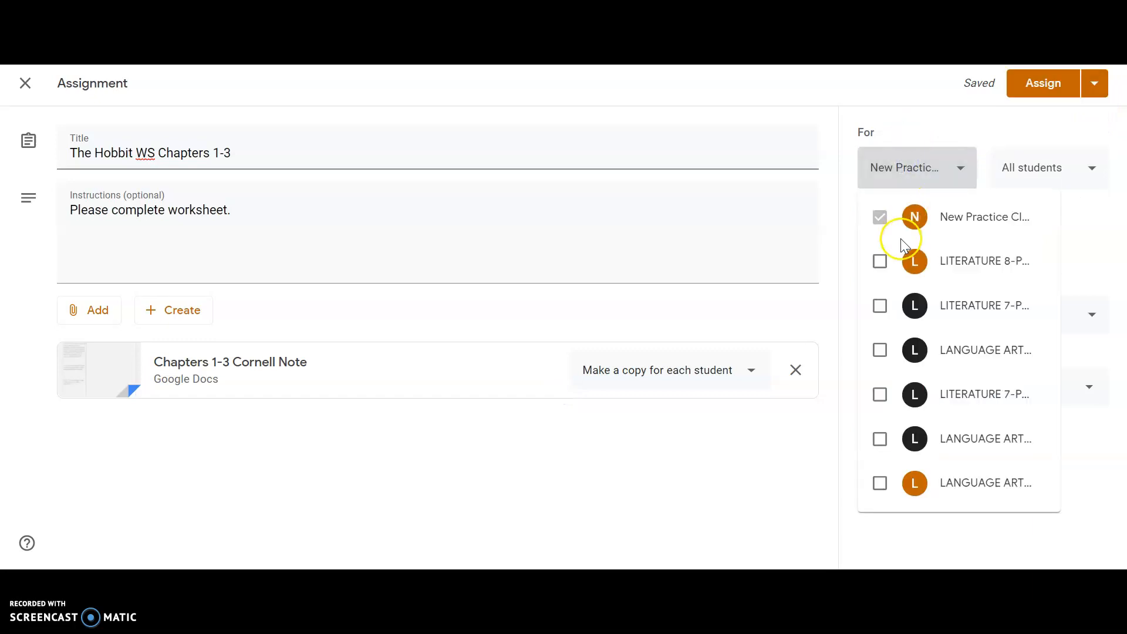
left_click(887, 279)
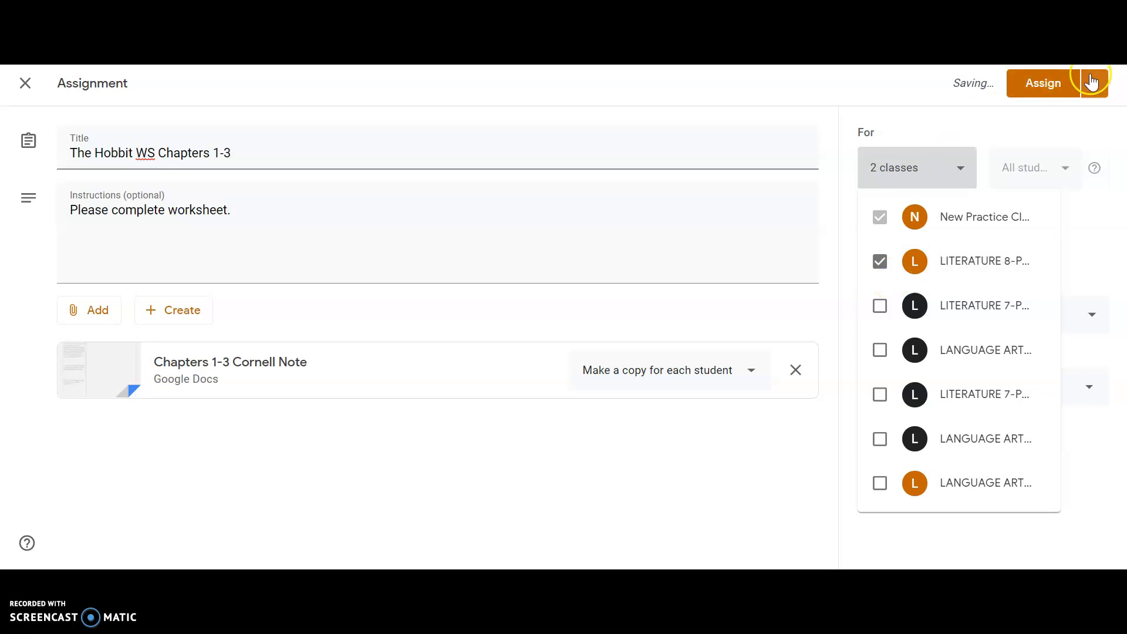
left_click(1093, 85)
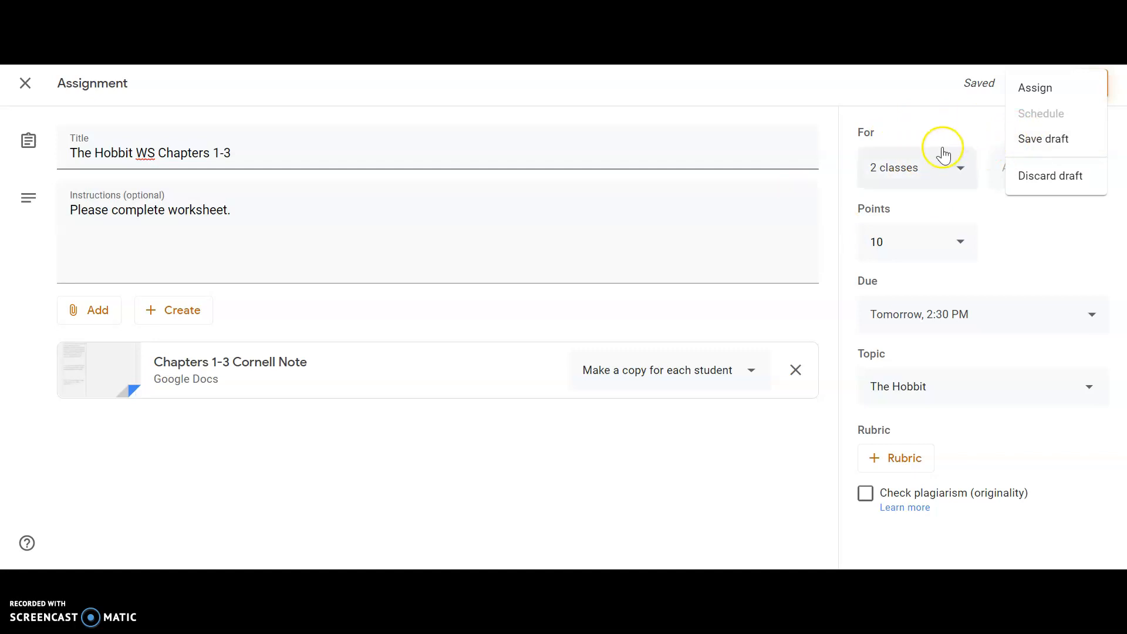
left_click(917, 145)
Remove the LITERATURE 8 class from the assignment's recipients, keeping New Practice Class
left_click(941, 179)
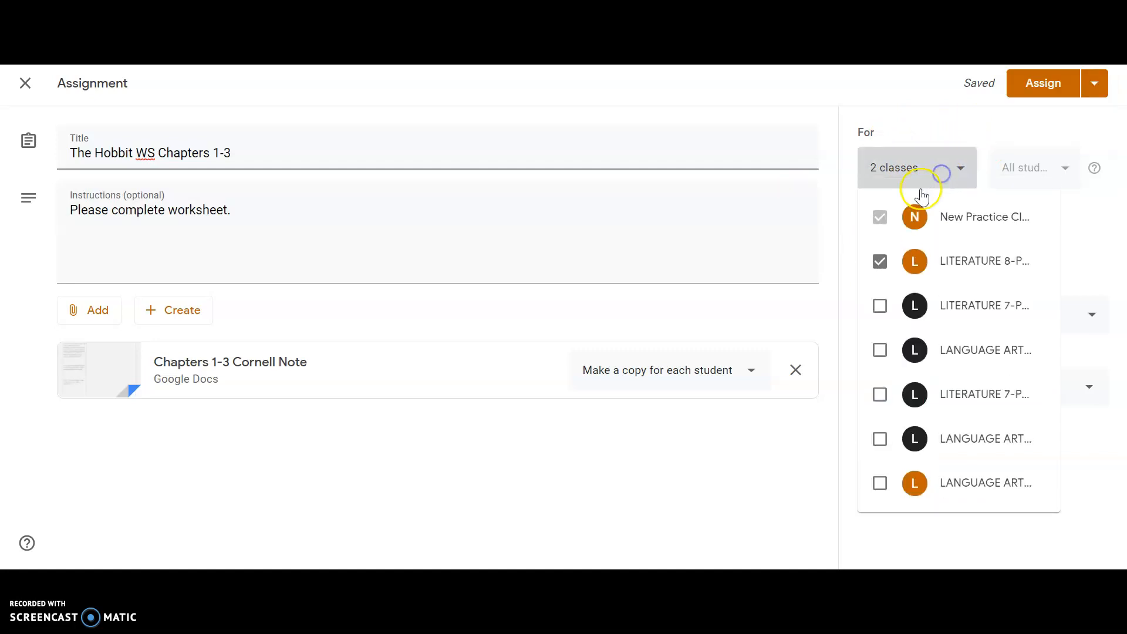
left_click(879, 261)
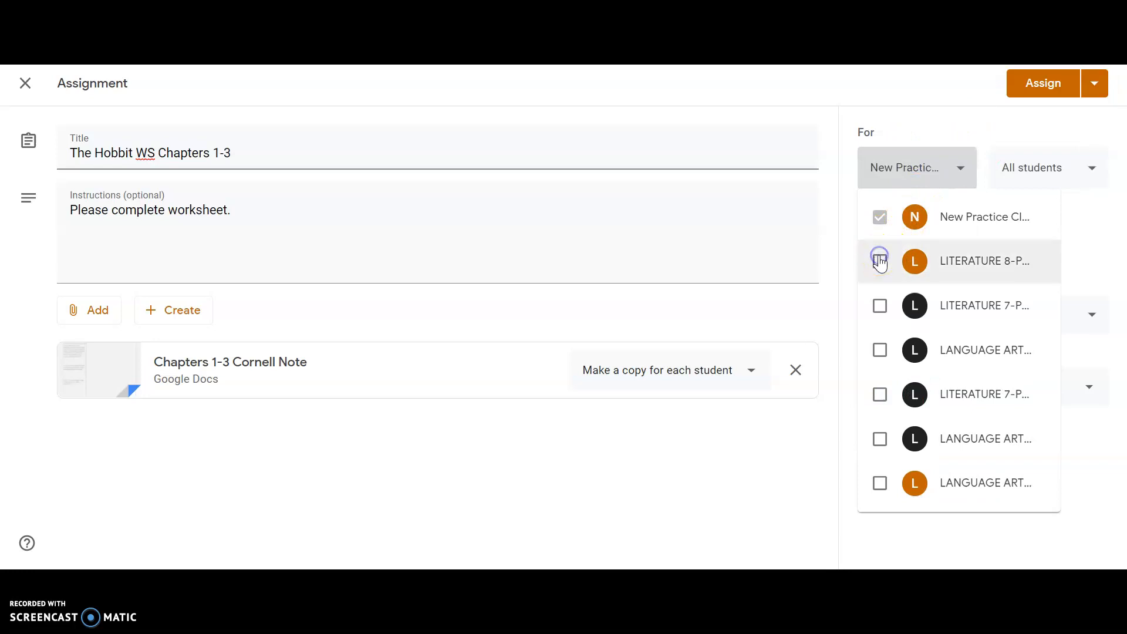
left_click(941, 128)
Assign the Hobbit worksheet immediately, expand its posted entry in the classwork list and view its available options
left_click(1054, 94)
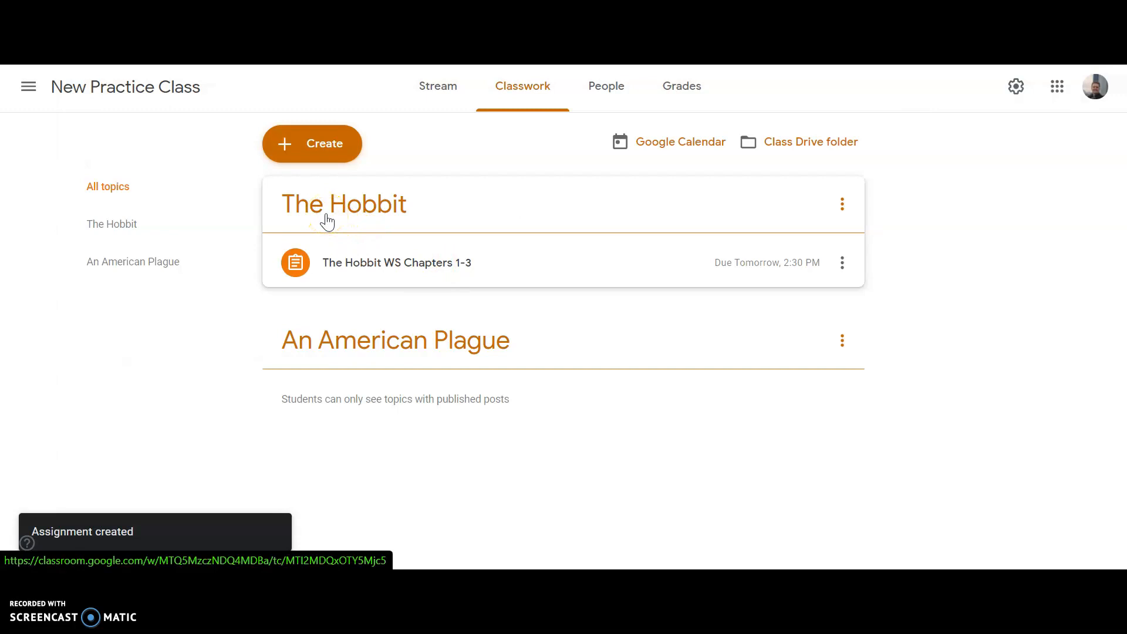
left_click(386, 263)
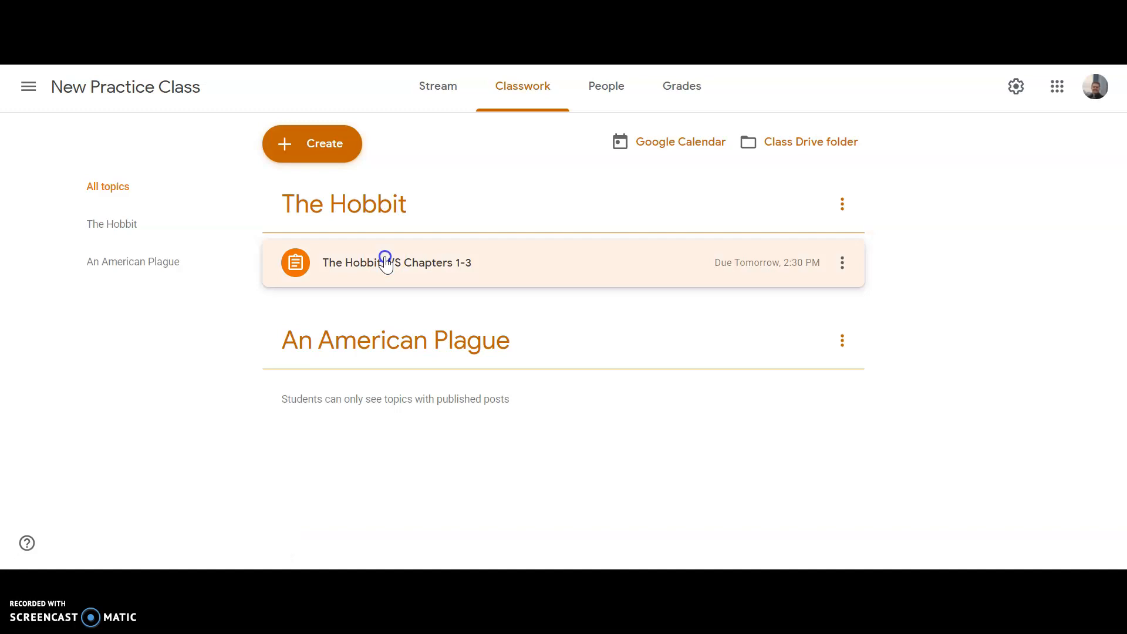
left_click(837, 261)
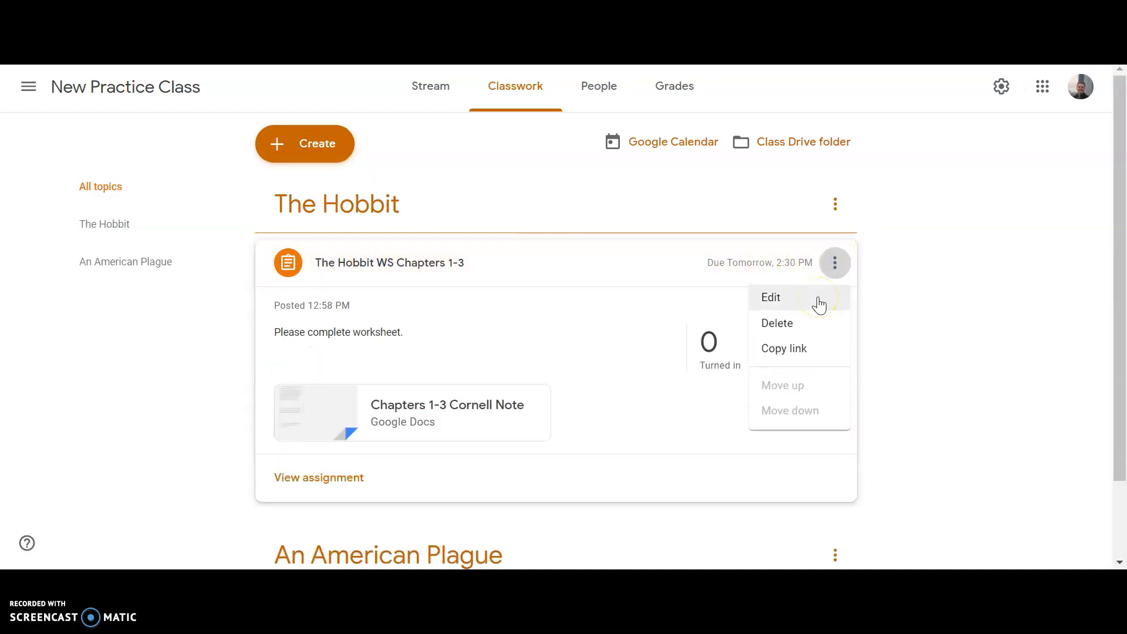
left_click(989, 267)
Move the posted worksheet under the "An American Plague" topic and return it to "The Hobbit" topic
left_click_drag(1122, 256, 1123, 329)
left_click_drag(611, 216, 531, 345)
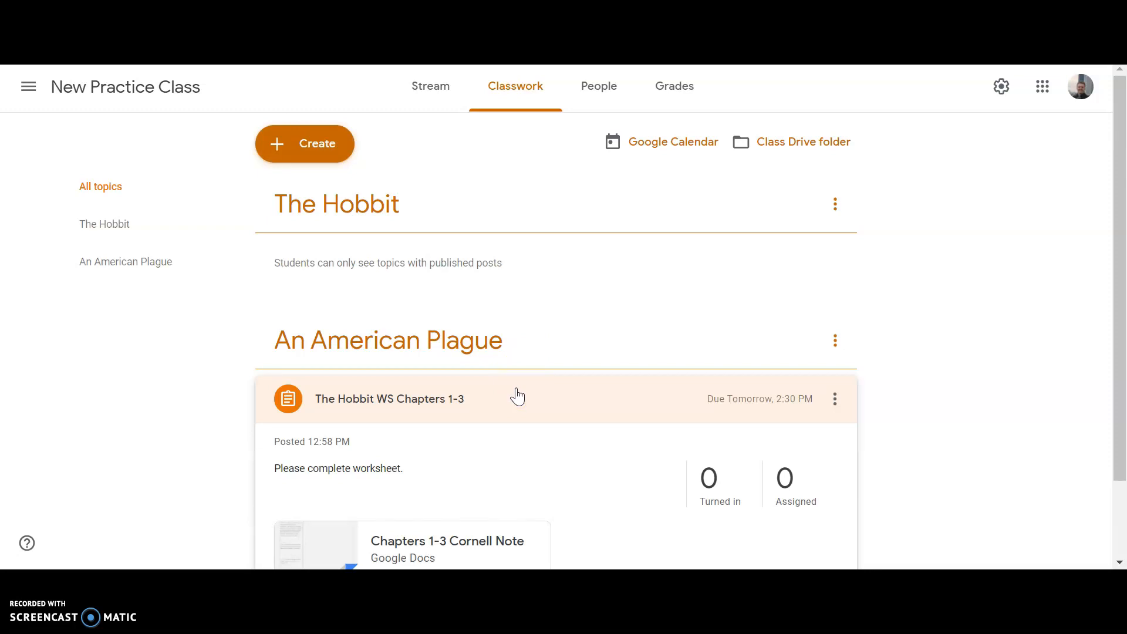
left_click_drag(1118, 252, 1122, 345)
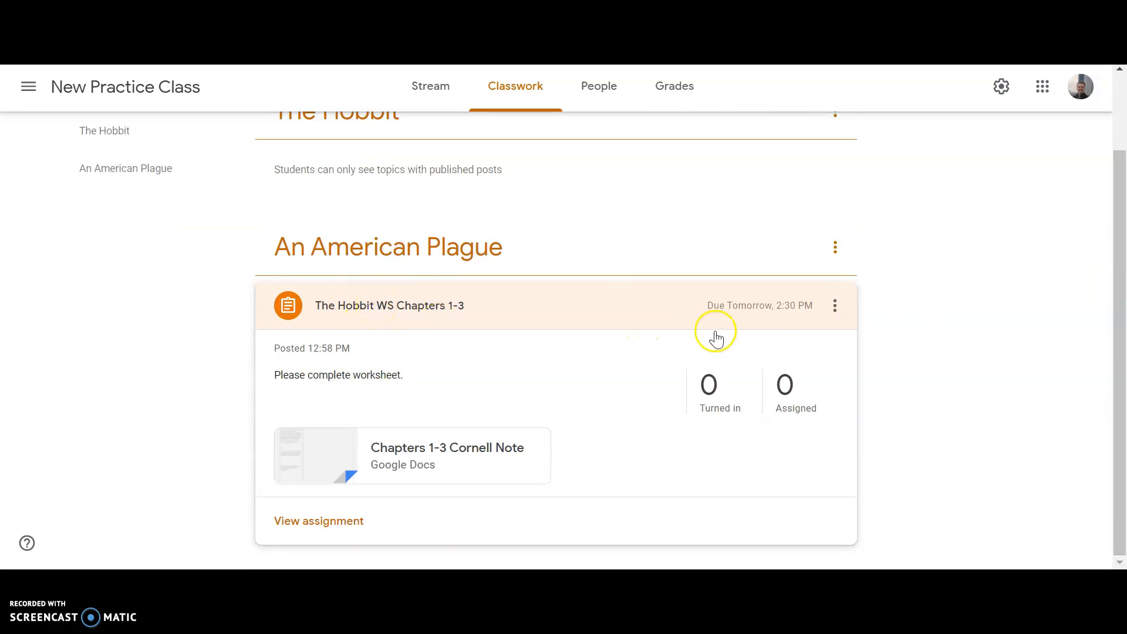
left_click_drag(1125, 295, 1126, 365)
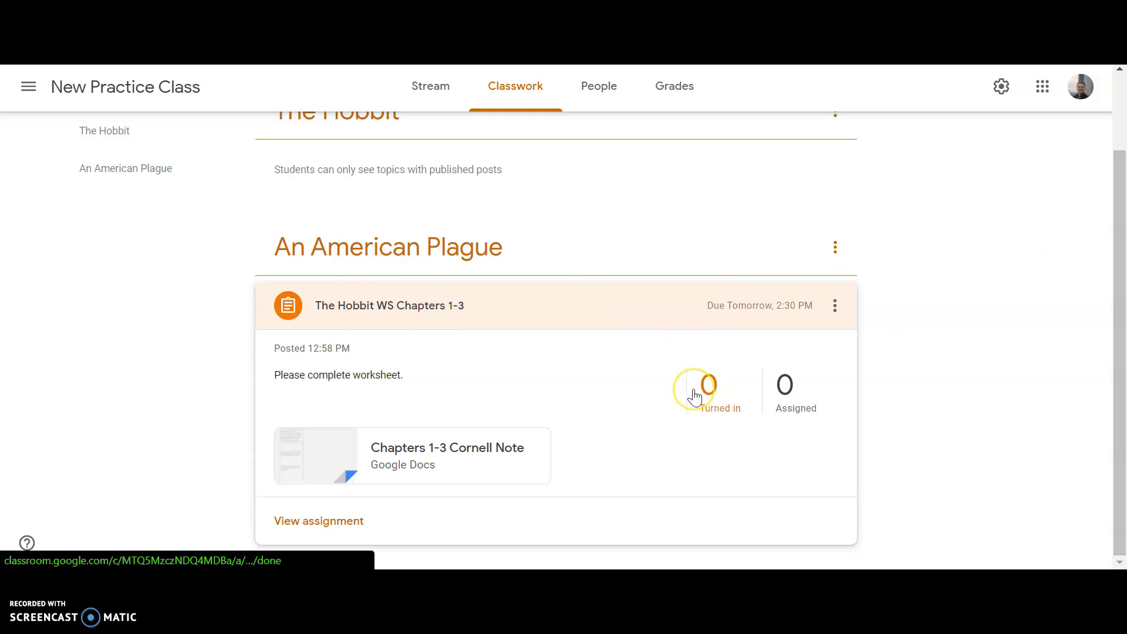
left_click_drag(503, 302, 490, 259)
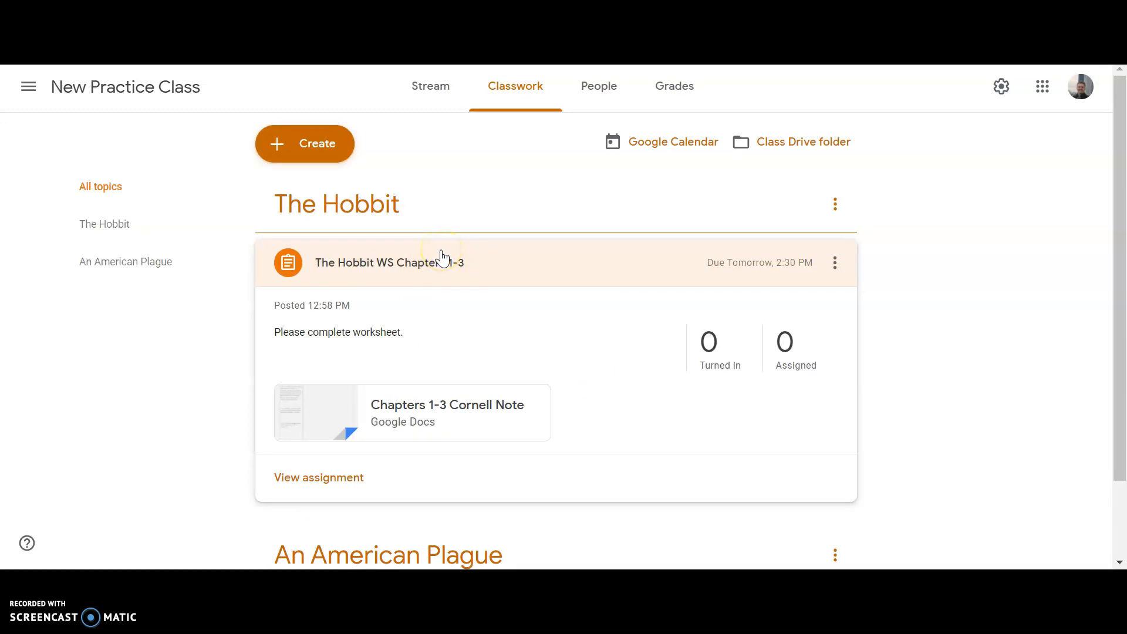
Start a quiz assignment, view its attached Blank Quiz form, and remove that form from the assignment
left_click(306, 152)
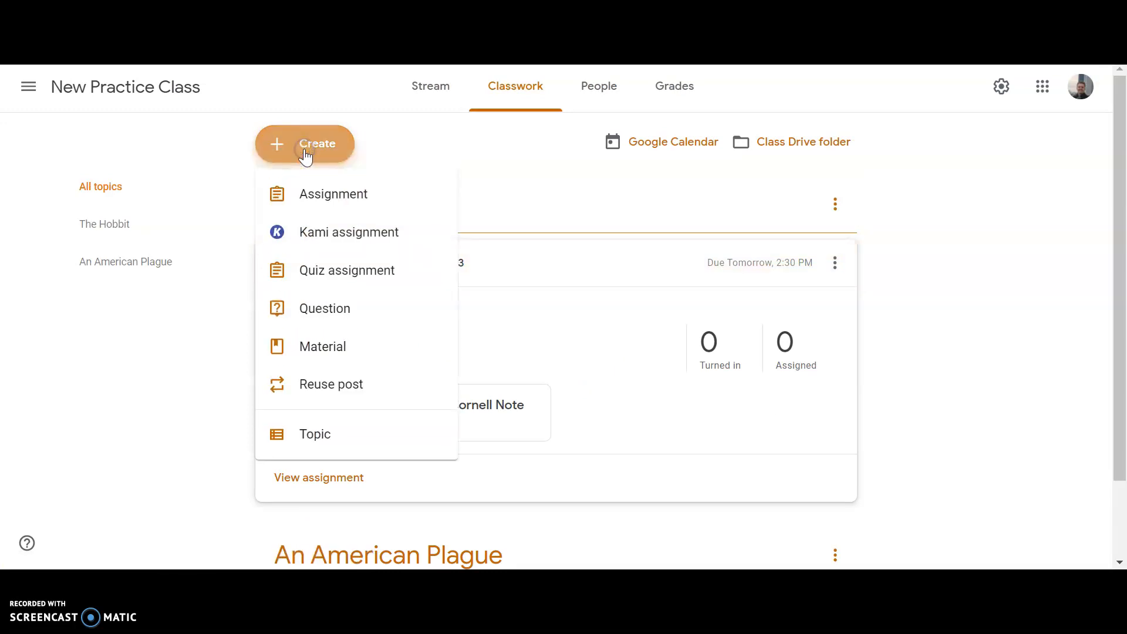
left_click(366, 290)
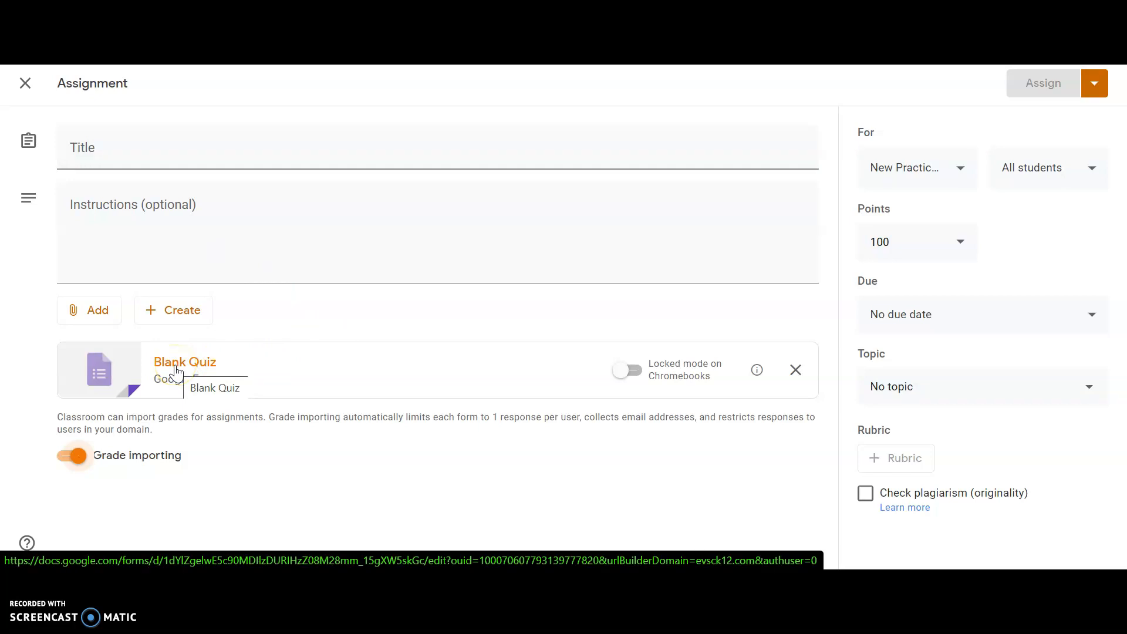
left_click(309, 364)
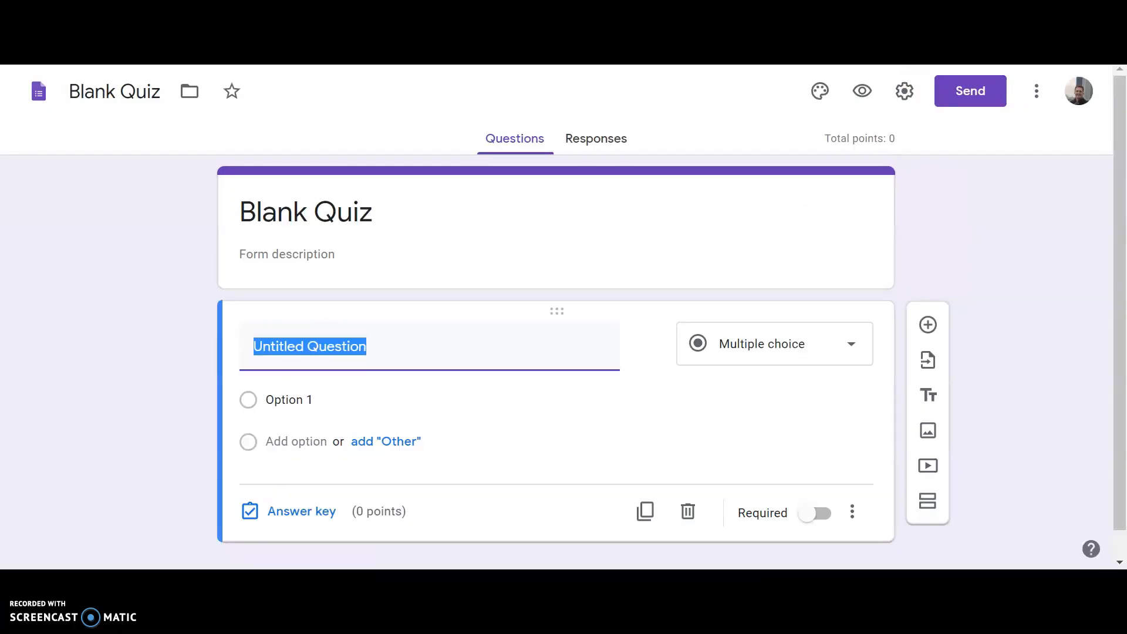
key("ctrl+w")
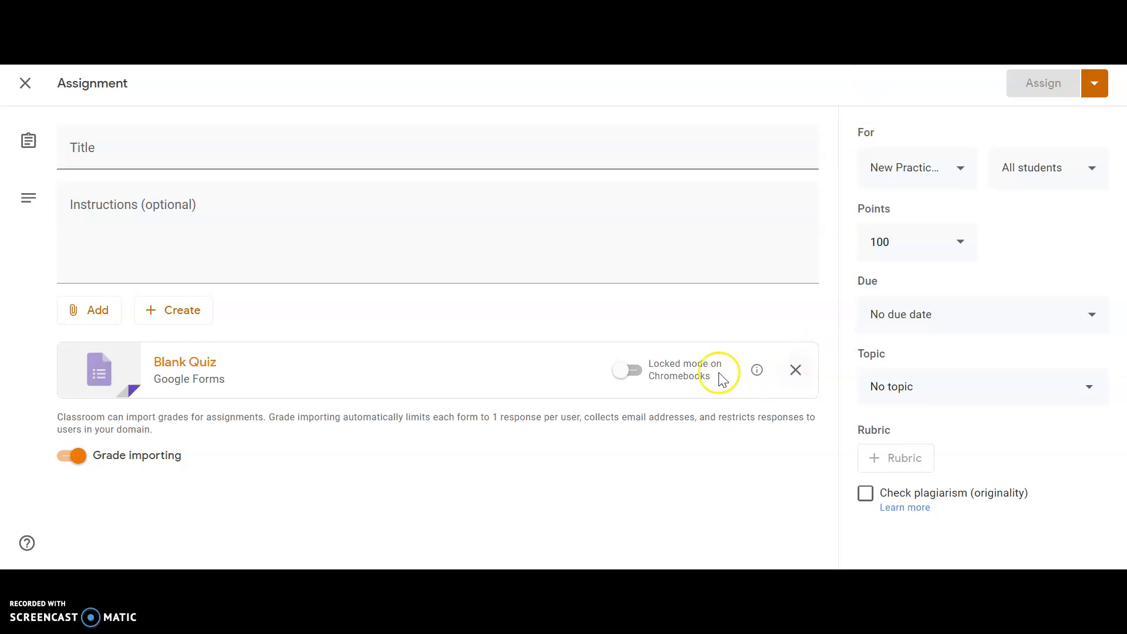
left_click(795, 371)
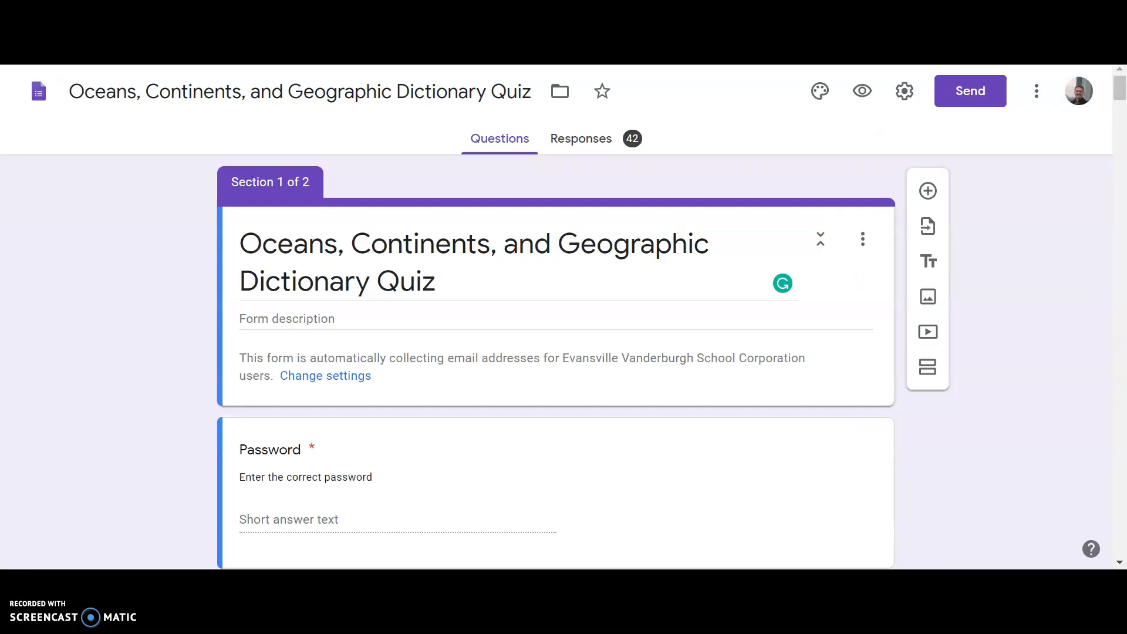
Make the existing "Oceans, Continents, and Geographic Dictionary Quiz" form a quiz with locked mode on Chromebooks turned on, and save the settings
left_click(1037, 112)
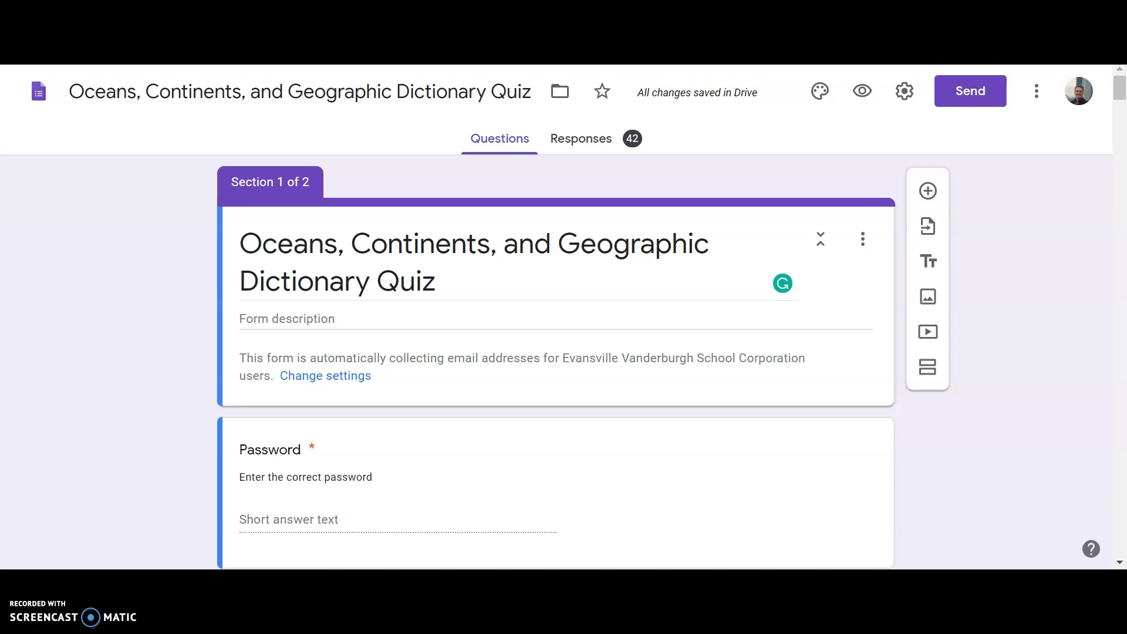
left_click(905, 92)
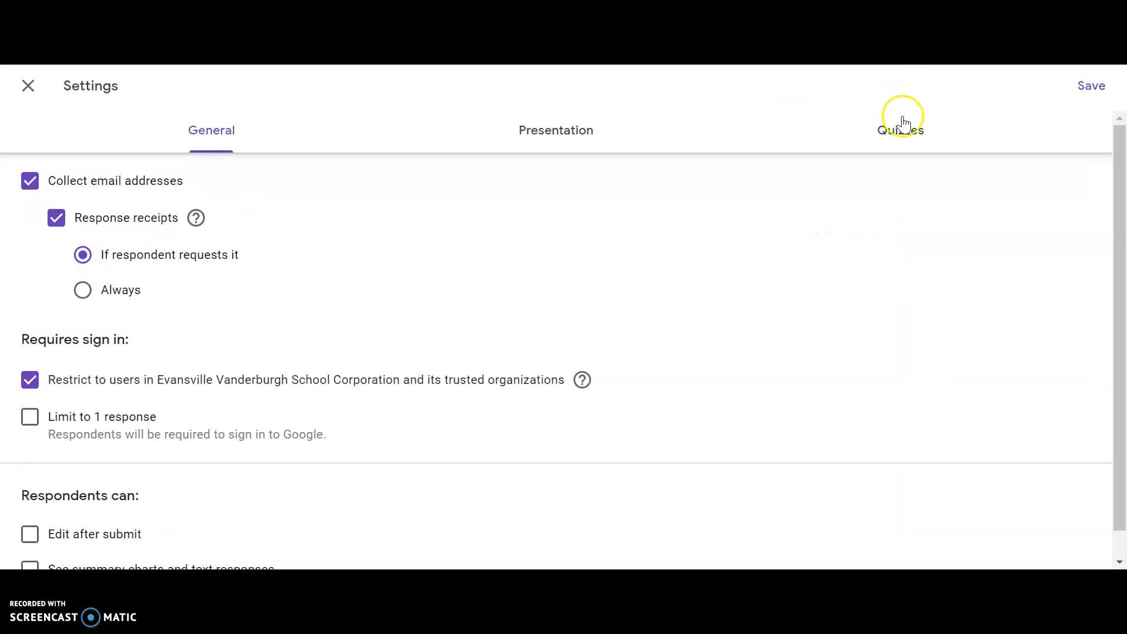
left_click(902, 128)
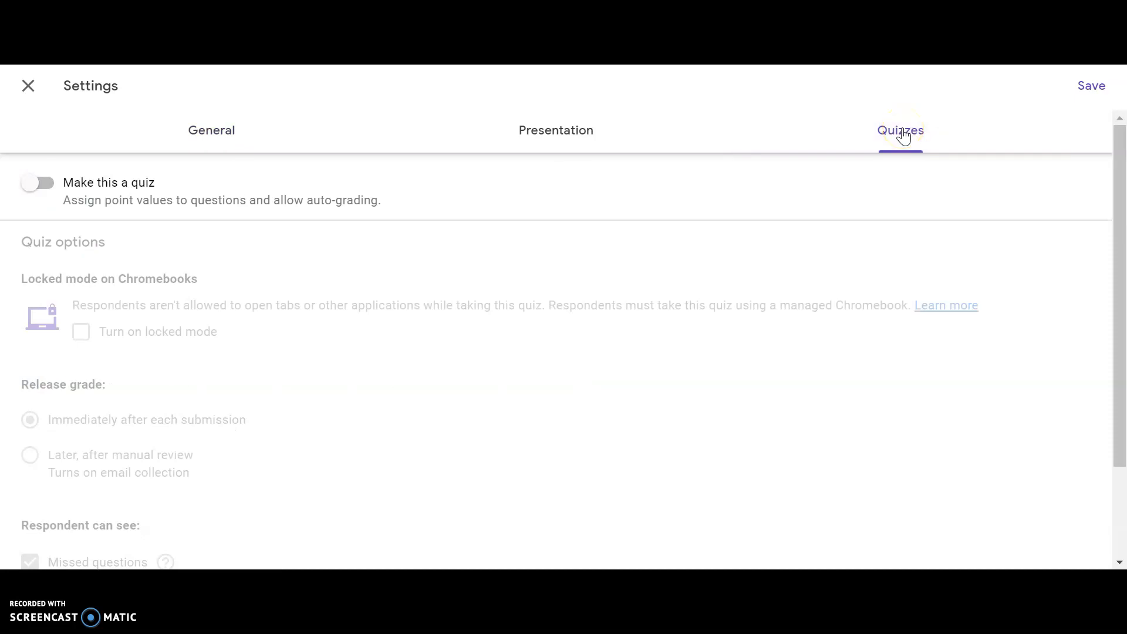
left_click(38, 186)
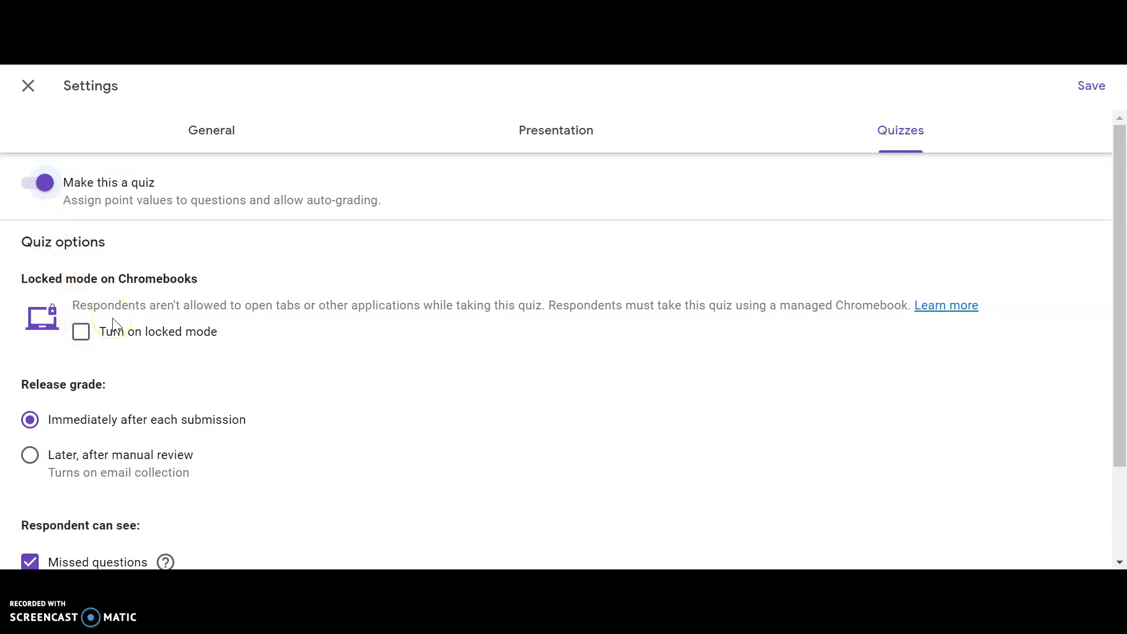
left_click(75, 301)
left_click(83, 333)
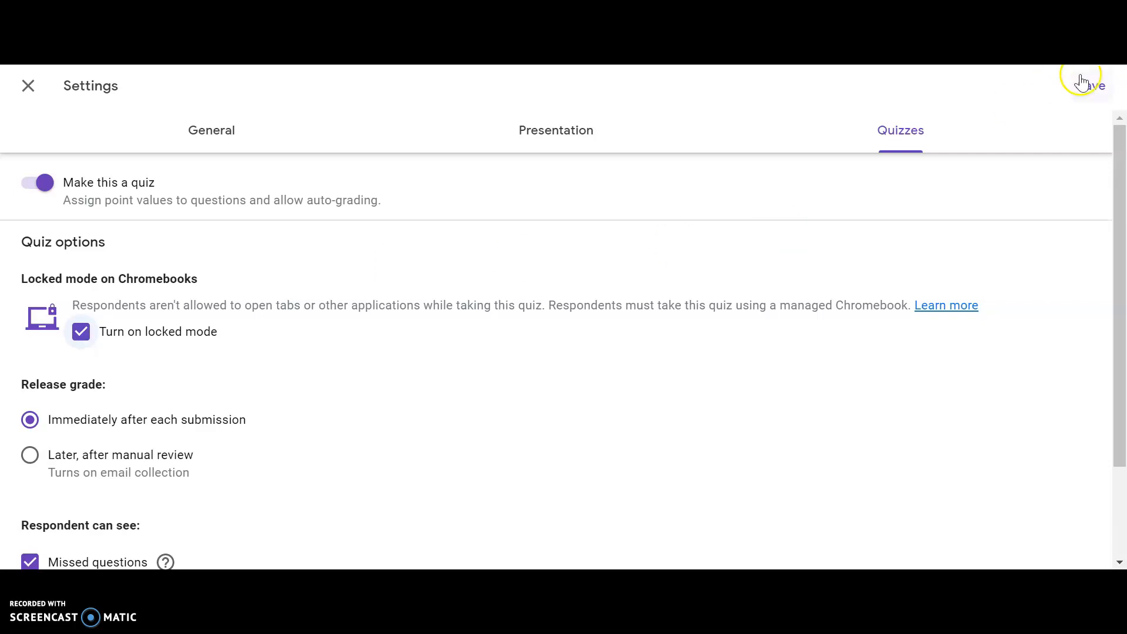
left_click(1094, 88)
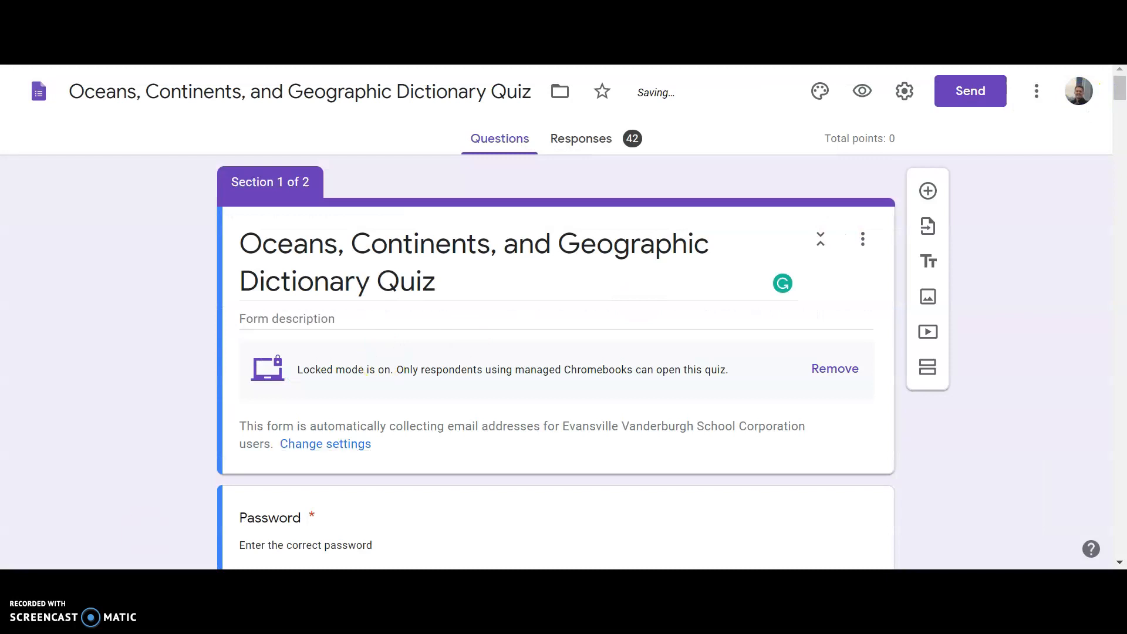
Attach the "Oceans, Continents, and Geographic Dictionary Quiz" form from Google Drive to the assignment, and close the assignment without posting it
left_click(140, 390)
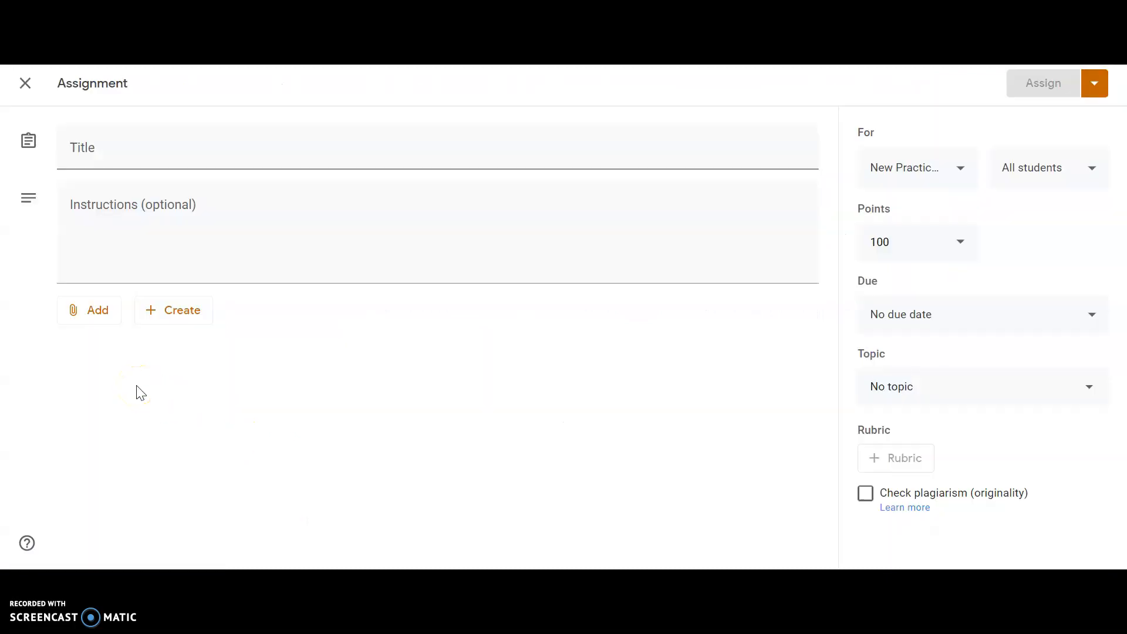
left_click(88, 311)
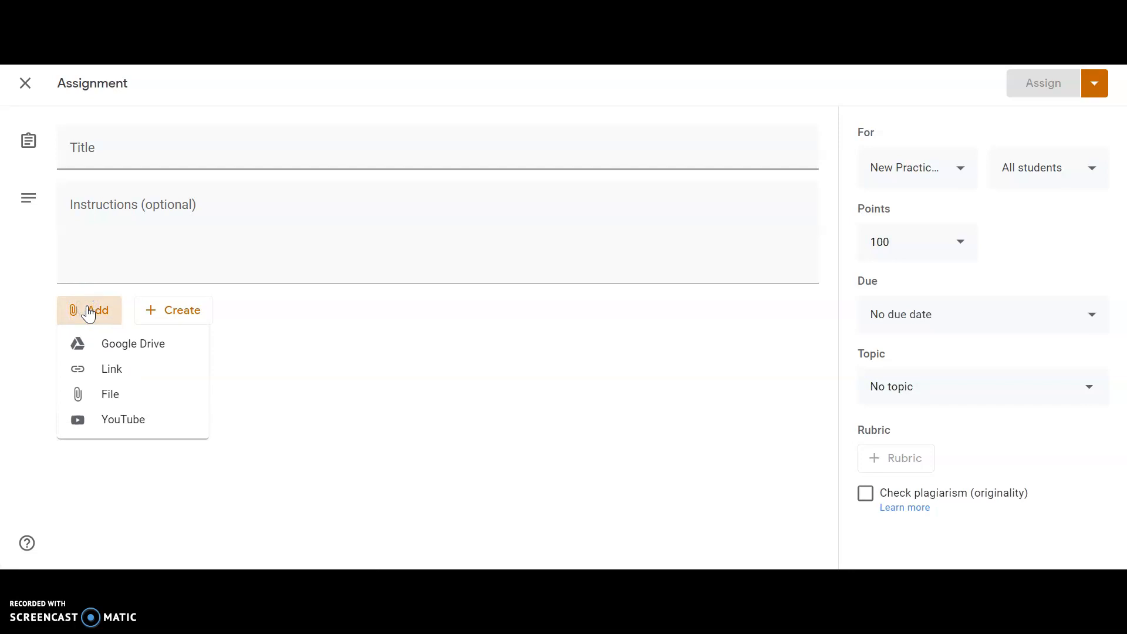
left_click(107, 347)
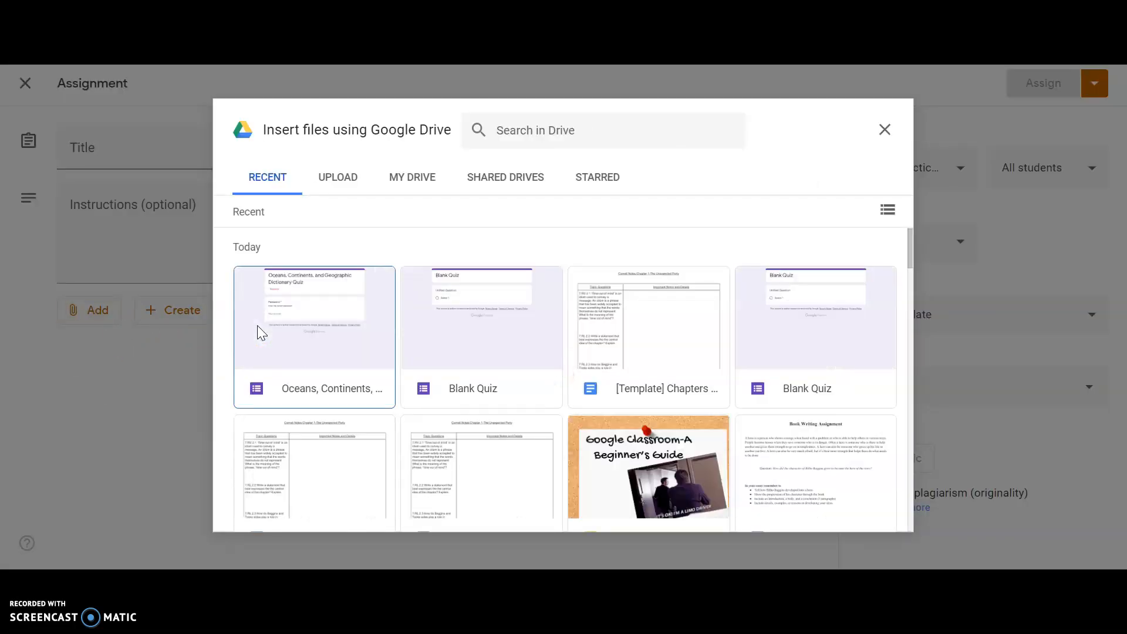
double_click(257, 326)
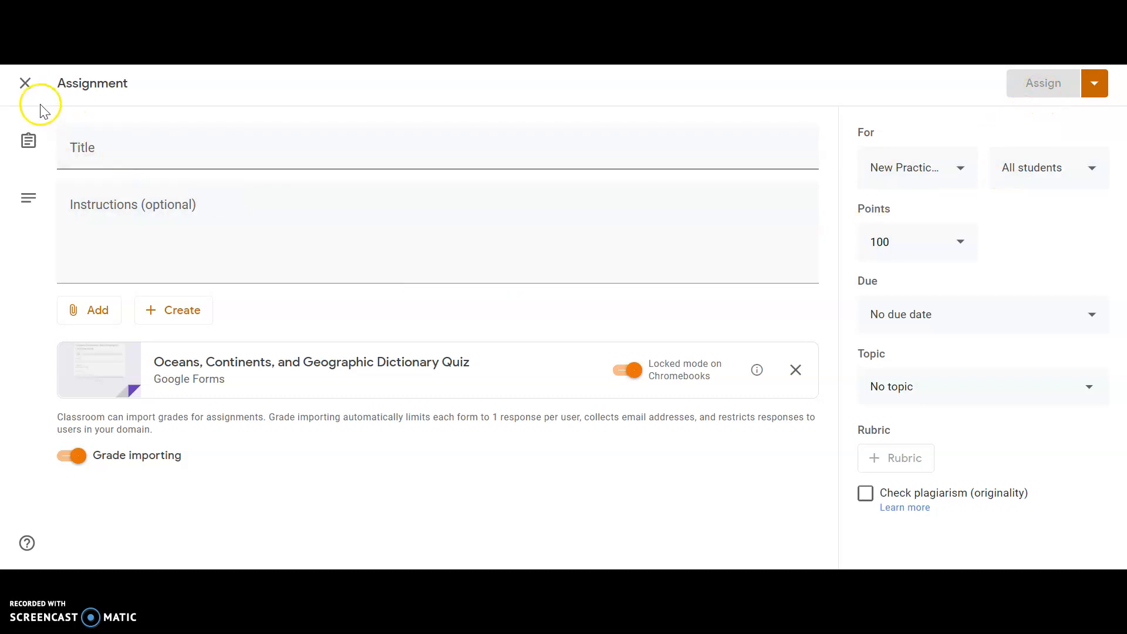
left_click(26, 88)
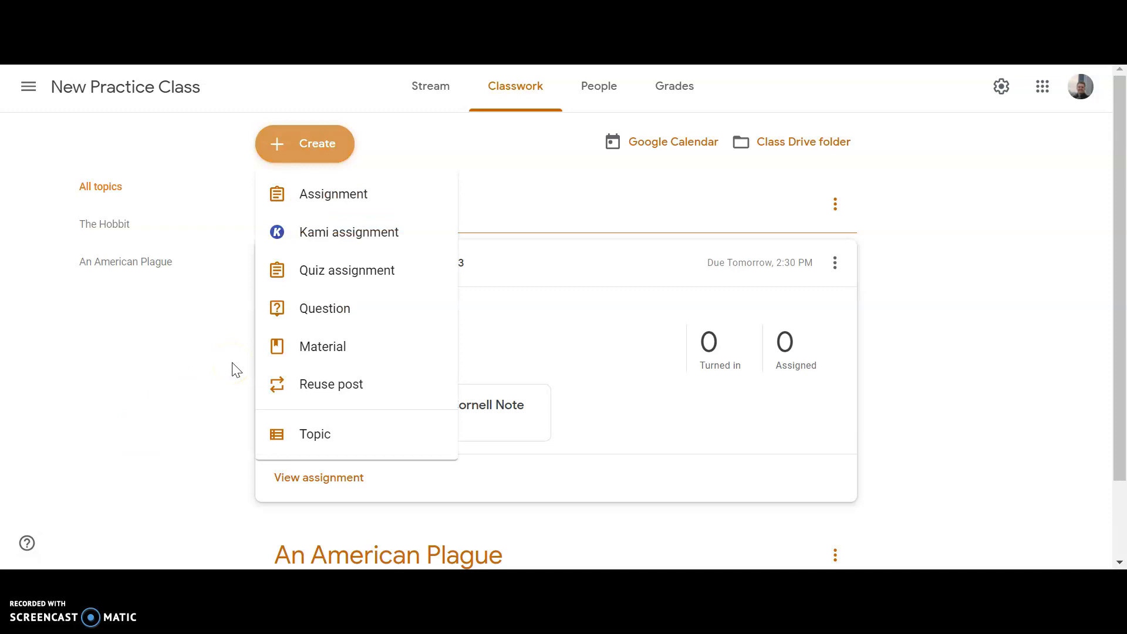
Start a new question post in the practice class's classwork
left_click(319, 308)
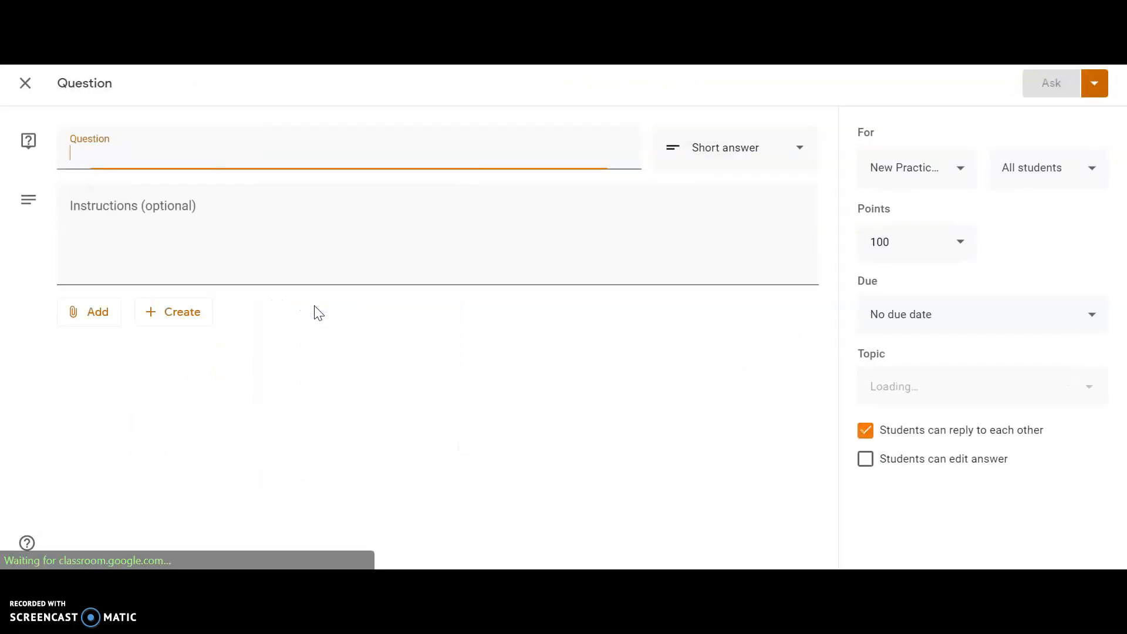
left_click(139, 160)
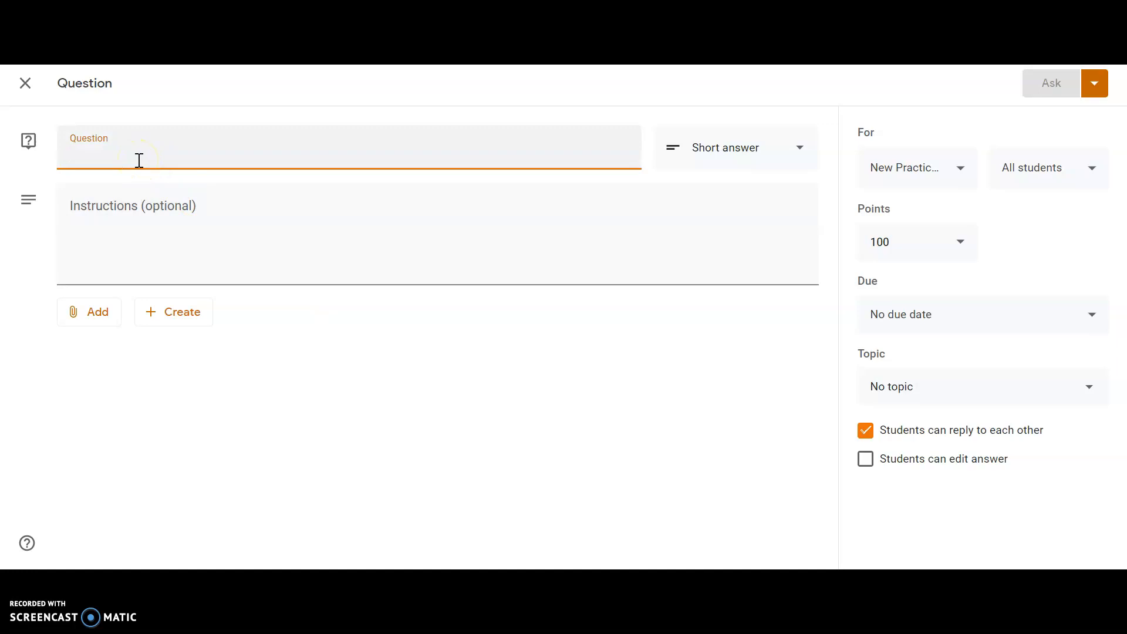
type("What is your last name")
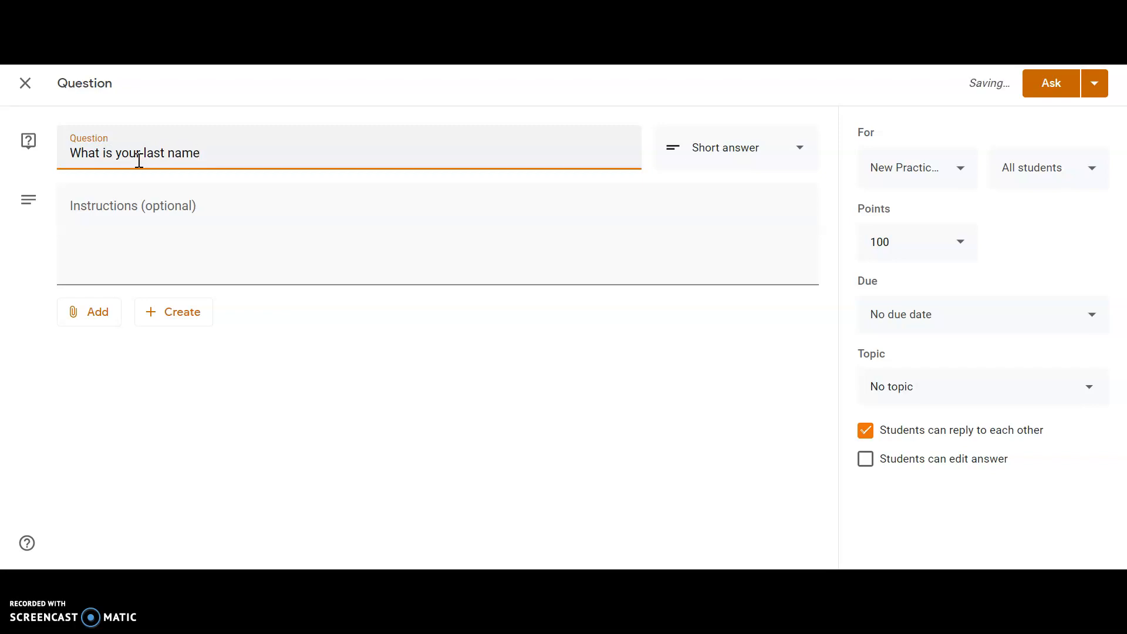
type("?")
key("BackSpace")
key("BackSpace")
key("BackSpace")
key("BackSpace")
key("BackSpace")
key("BackSpace")
key("BackSpace")
key("BackSpace")
key("BackSpace")
key("BackSpace")
key("BackSpace")
key("BackSpace")
key("BackSpace")
key("BackSpace")
key("BackSpace")
key("BackSpace")
key("BackSpace")
key("BackSpace")
key("BackSpace")
key("BackSpace")
Enter the question text "What makes Bilbo Baggins fearful of adventures? Explain."
type("t makes Bilbo Ba")
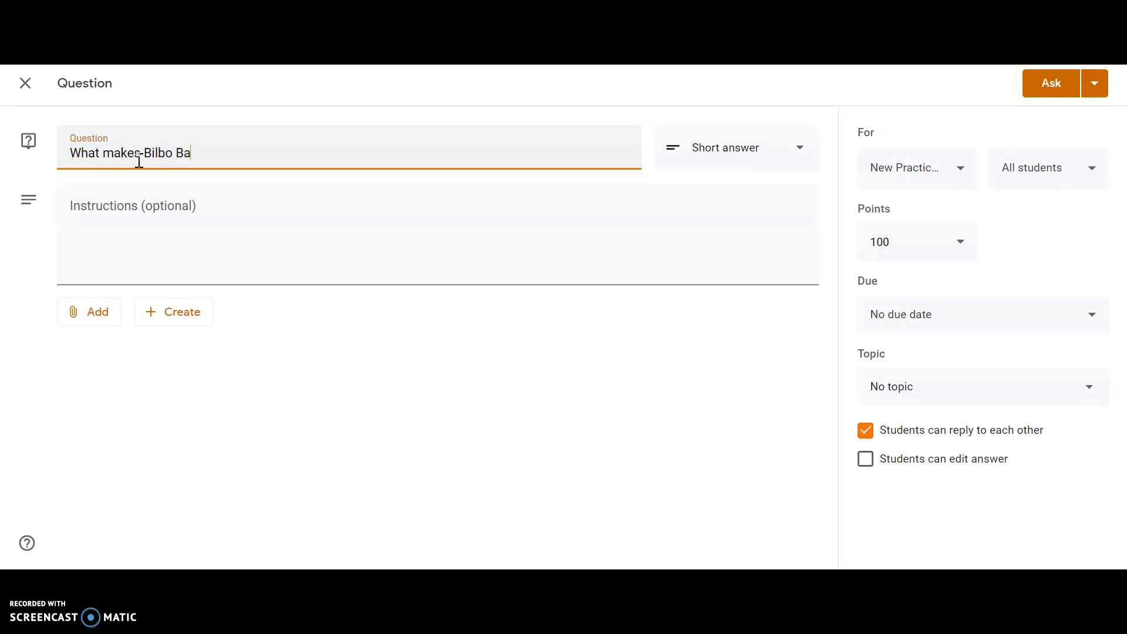
type("ggins fearful of adventures?")
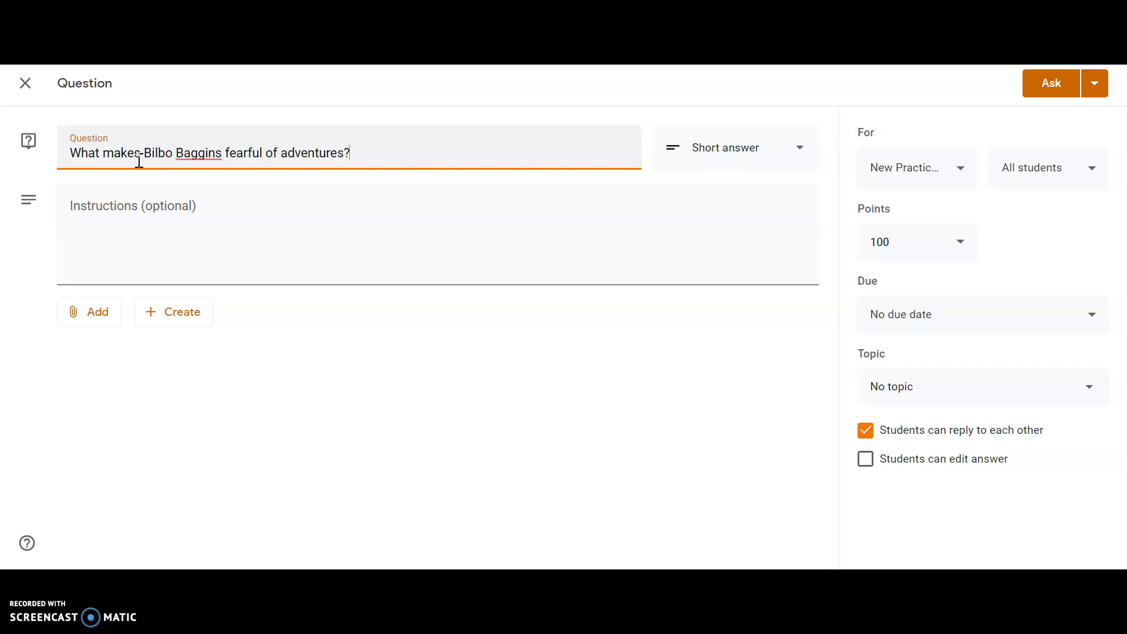
type(" Explain.")
Switch the question type to multiple choice to view its settings, and return it to short answer
left_click(700, 141)
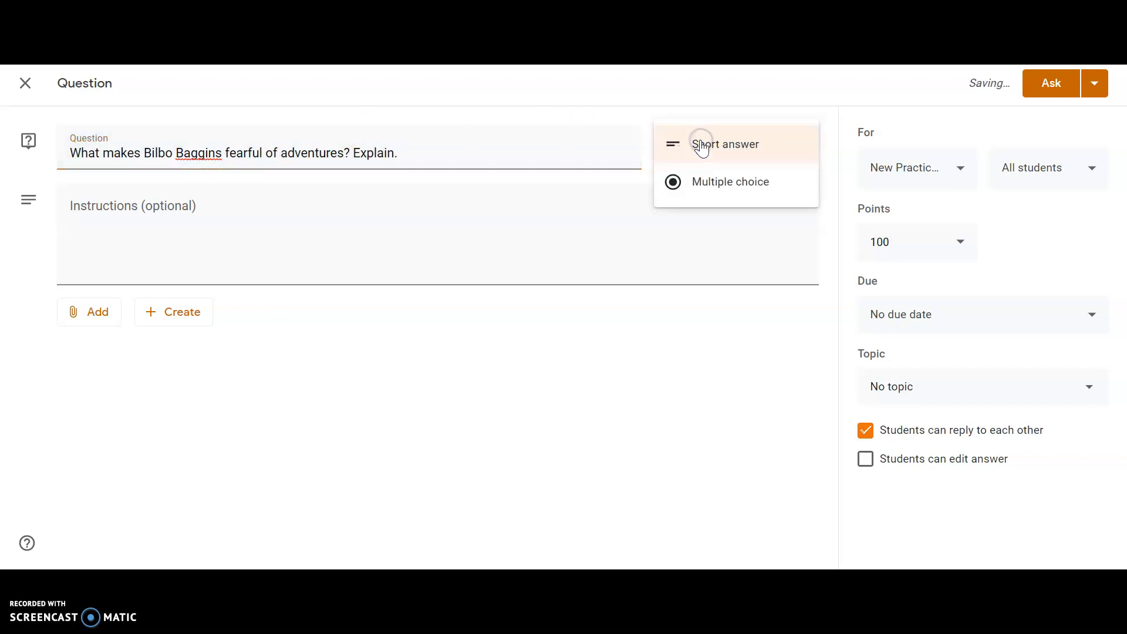
left_click(716, 201)
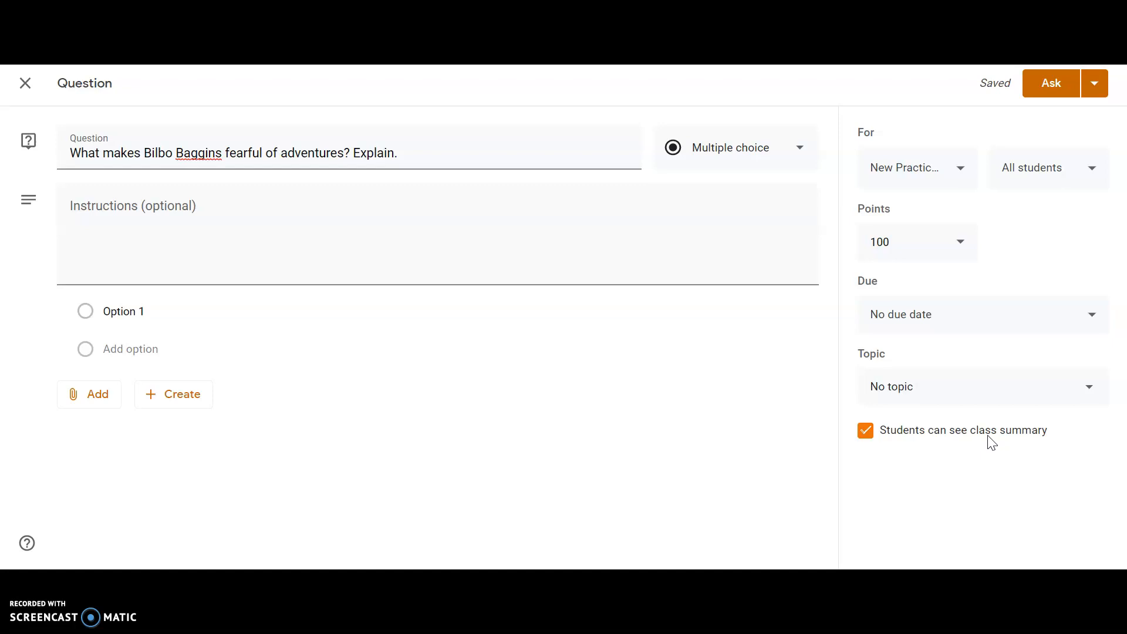
left_click(761, 147)
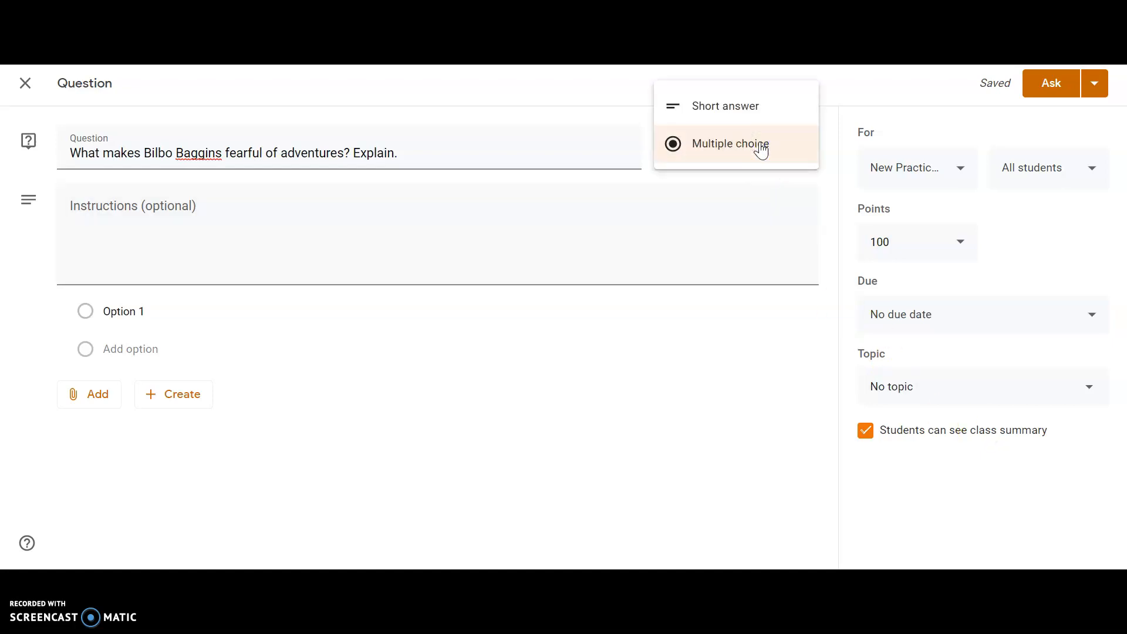
left_click(739, 107)
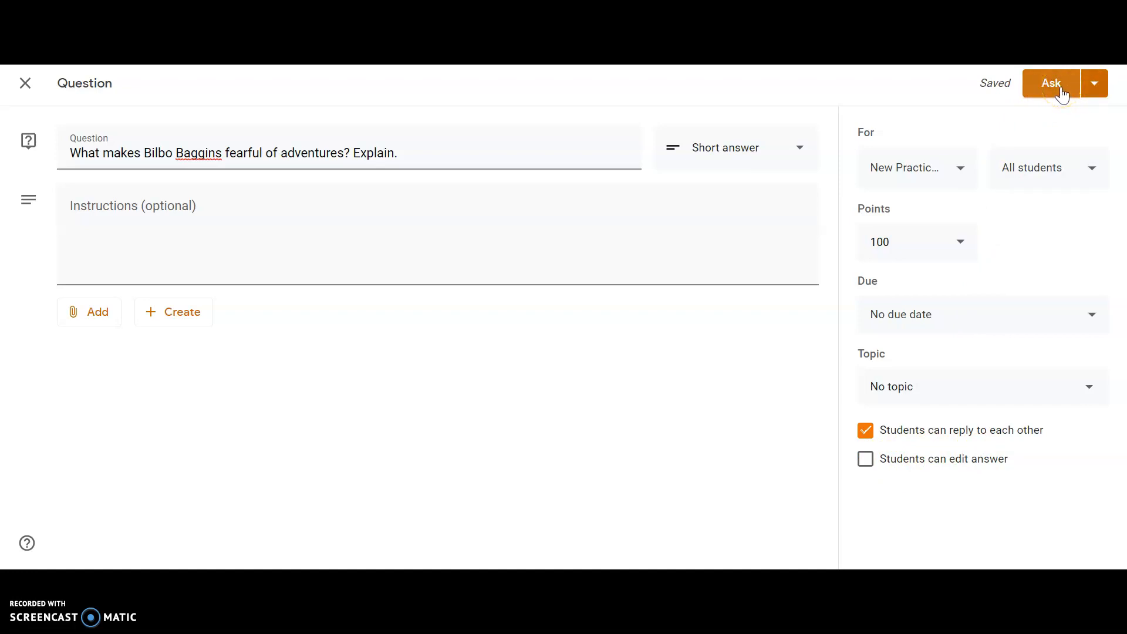
Set the question's points to 10 and place it under "The Hobbit" topic
left_click(1094, 83)
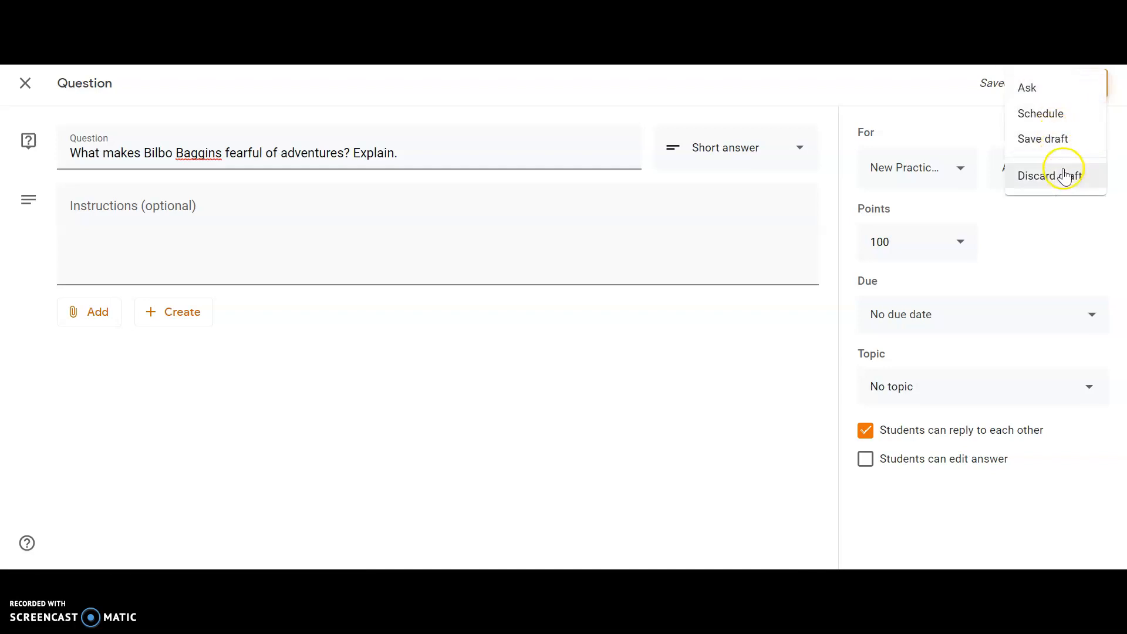
left_click(895, 249)
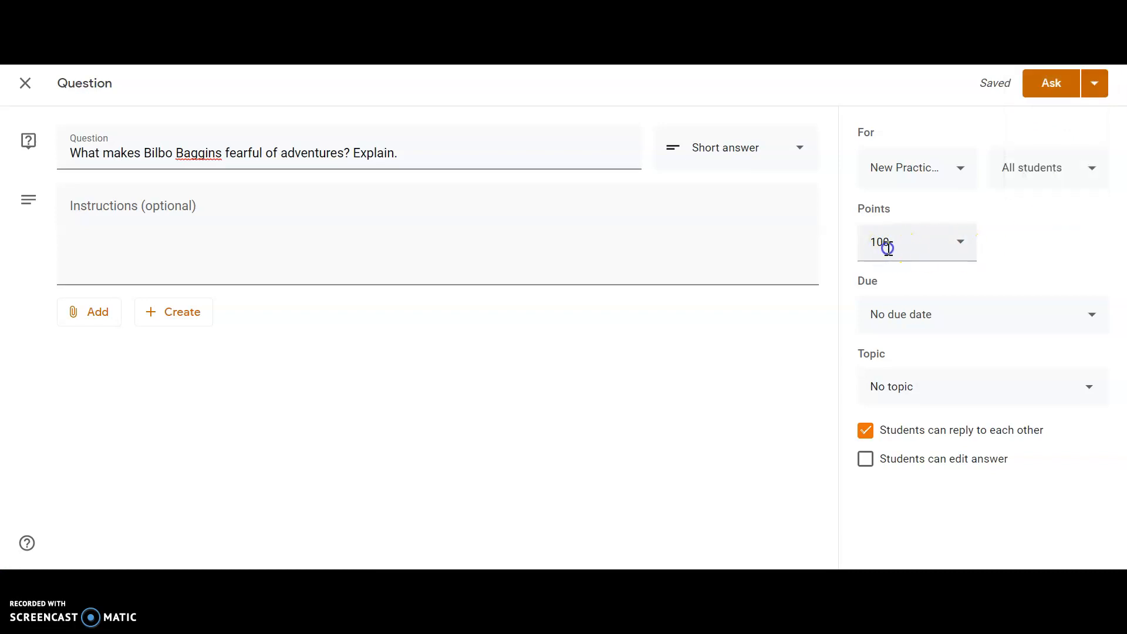
left_click(879, 248)
key("BackSpace")
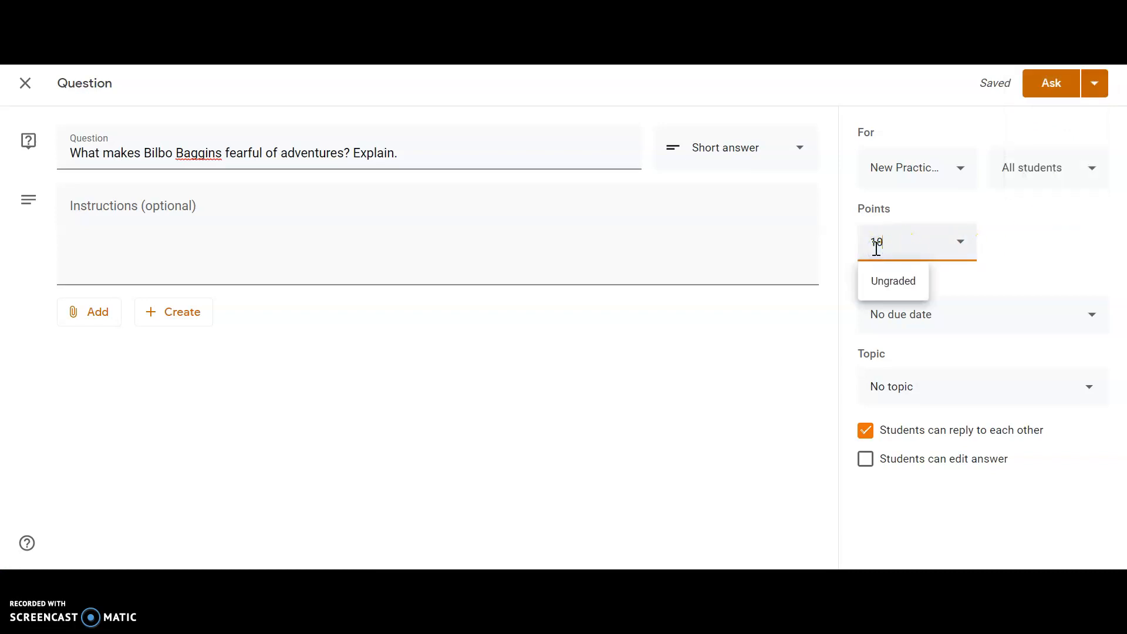
left_click(1057, 254)
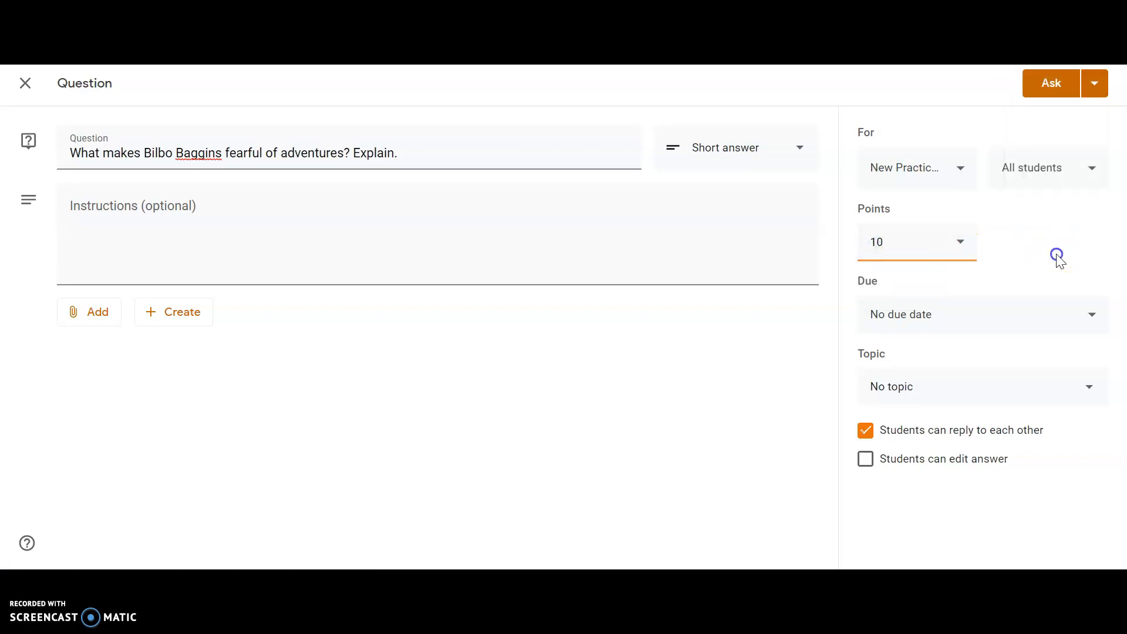
left_click(920, 389)
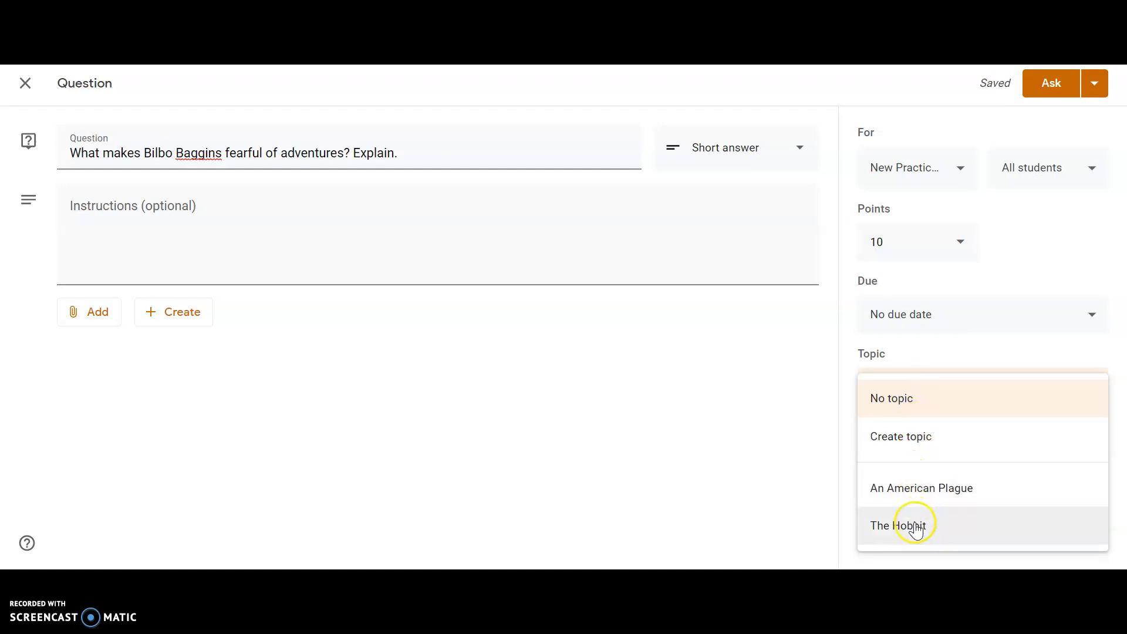
left_click(913, 525)
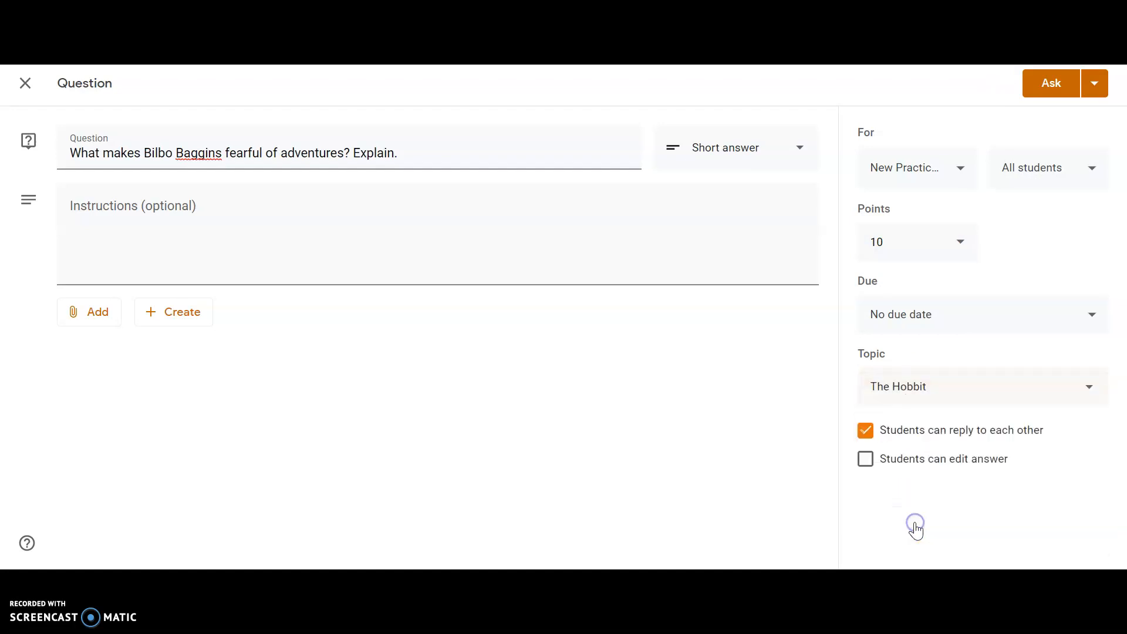
Post the Bilbo Baggins question to the class and move it above "The Hobbit WS Chapters 1-3" in its topic
left_click(1057, 91)
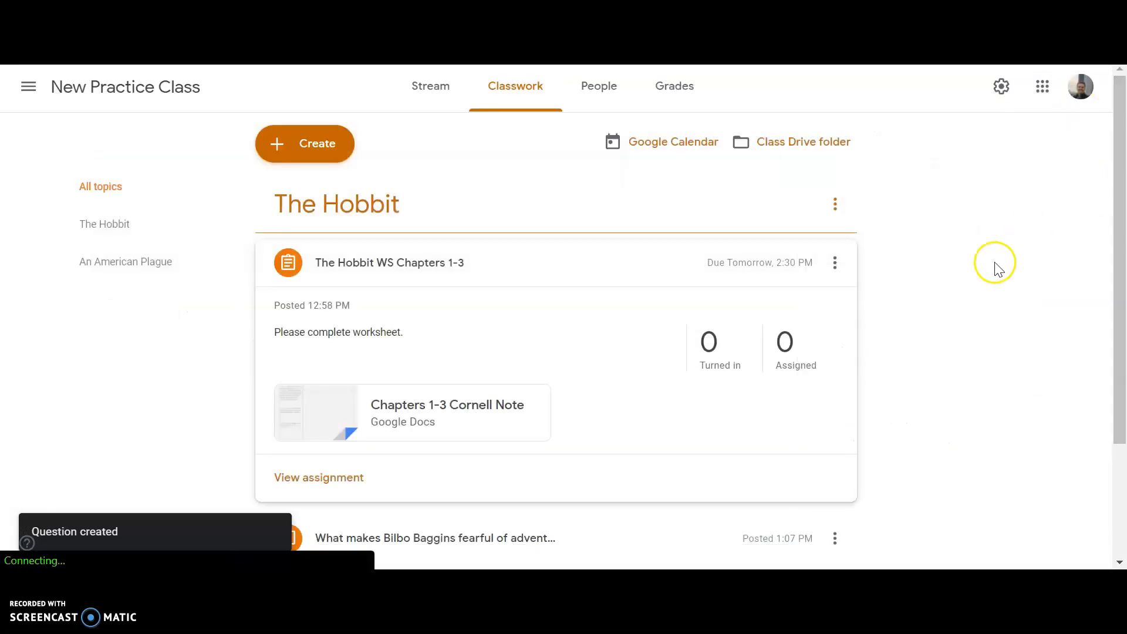
left_click(644, 259)
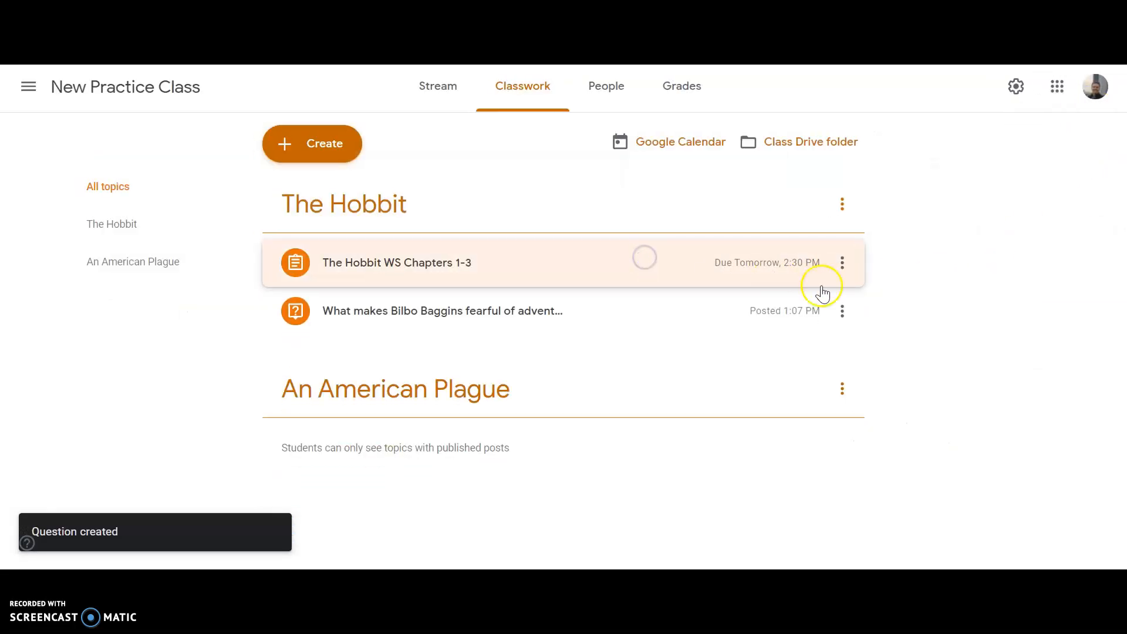
left_click(566, 317)
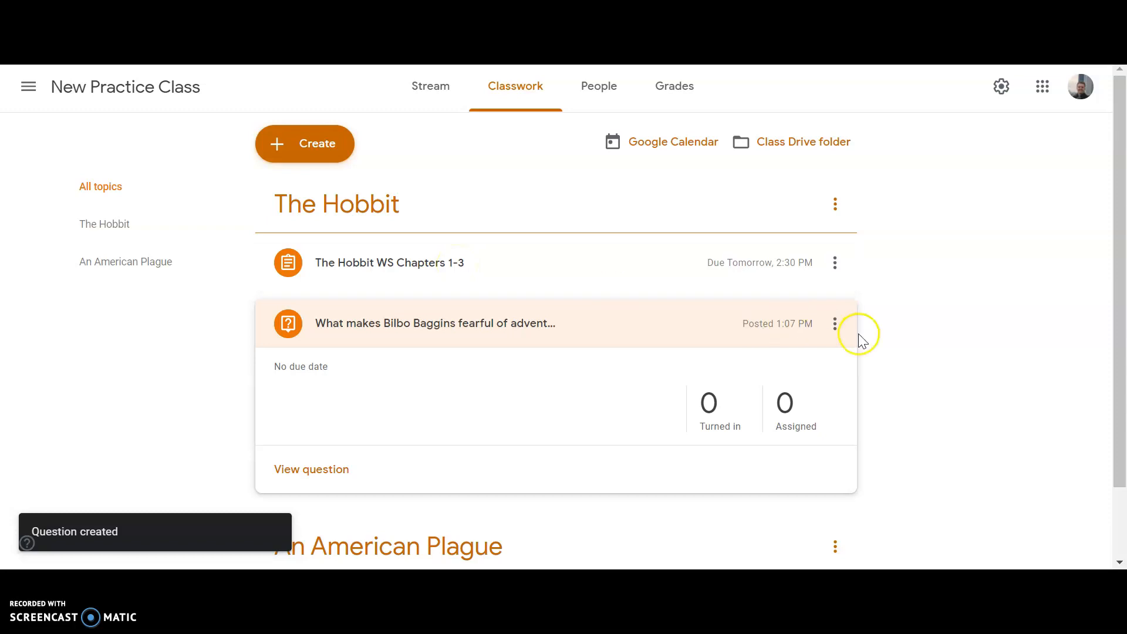
left_click(836, 327)
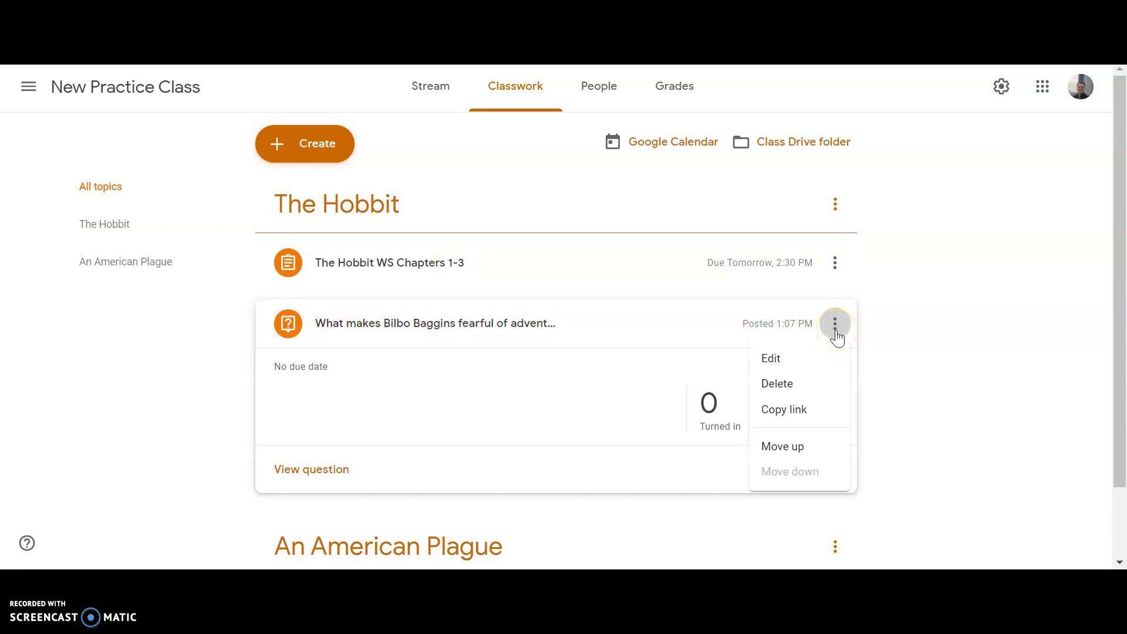
left_click(815, 447)
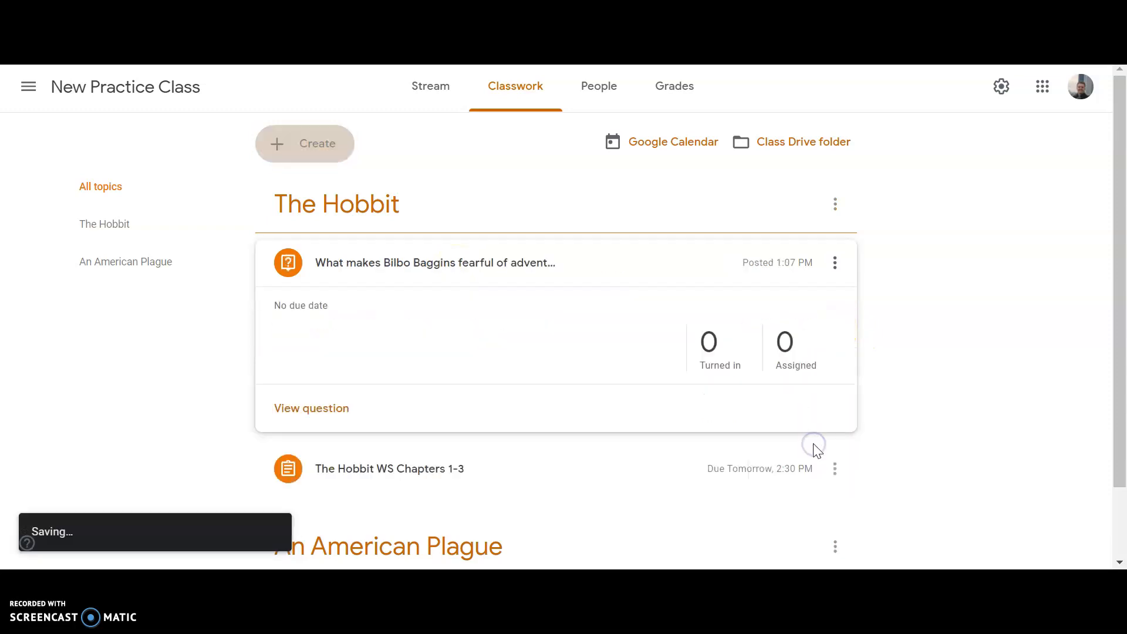
Move "The Hobbit WS Chapters 1-3" above the Bilbo Baggins question in "The Hobbit" topic, and expand the worksheet's details
scroll(1062, 340, "down", 1)
left_click(600, 238)
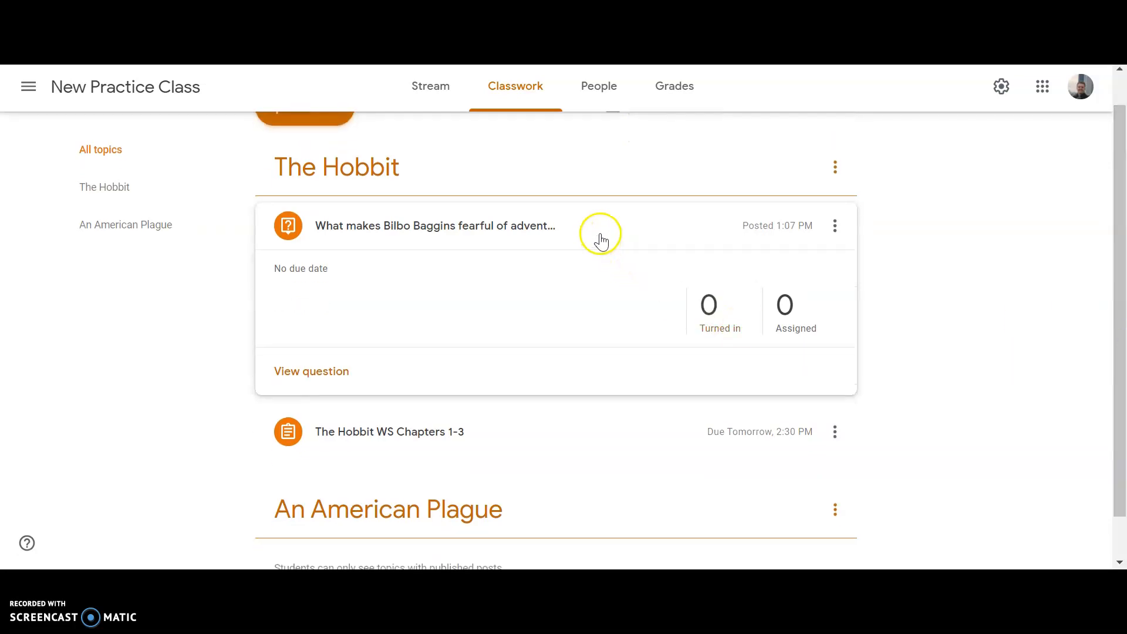
left_click(569, 234)
left_click_drag(562, 323, 559, 254)
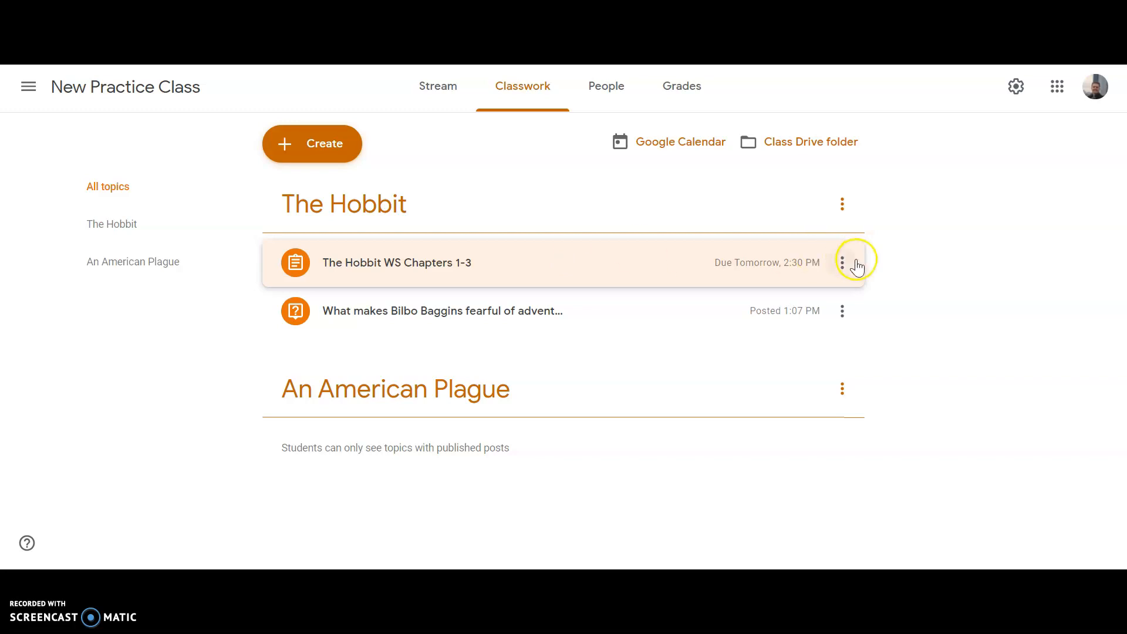
left_click(634, 275)
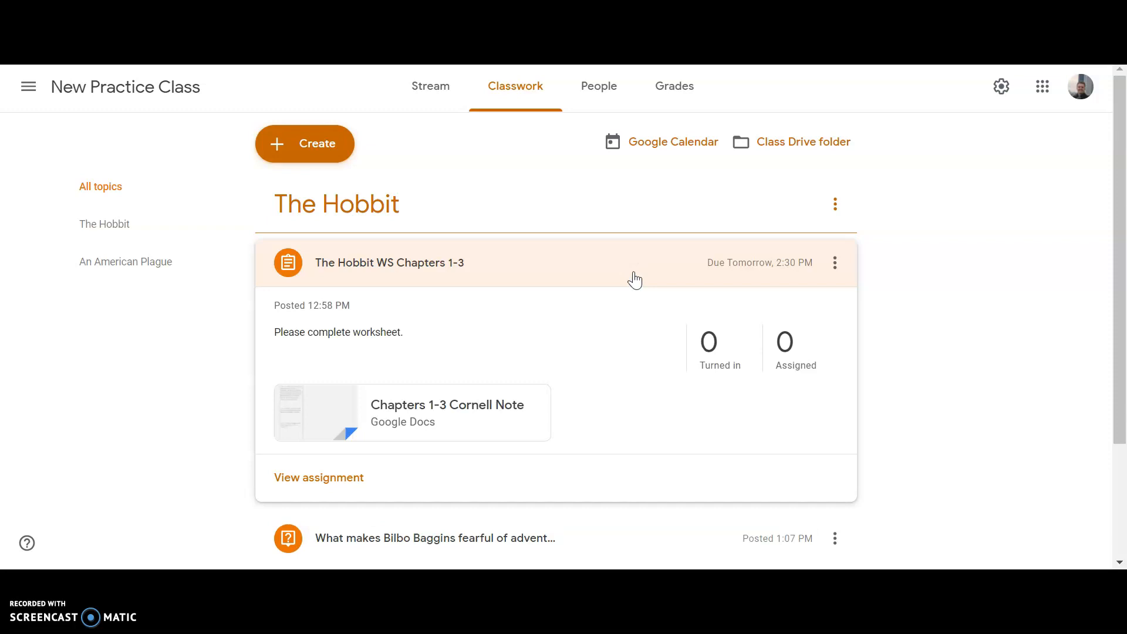
Open a blank material post to look over its title, description, attachment and topic fields, and close it without posting
left_click(316, 154)
left_click(327, 329)
left_click(327, 347)
left_click(1027, 328)
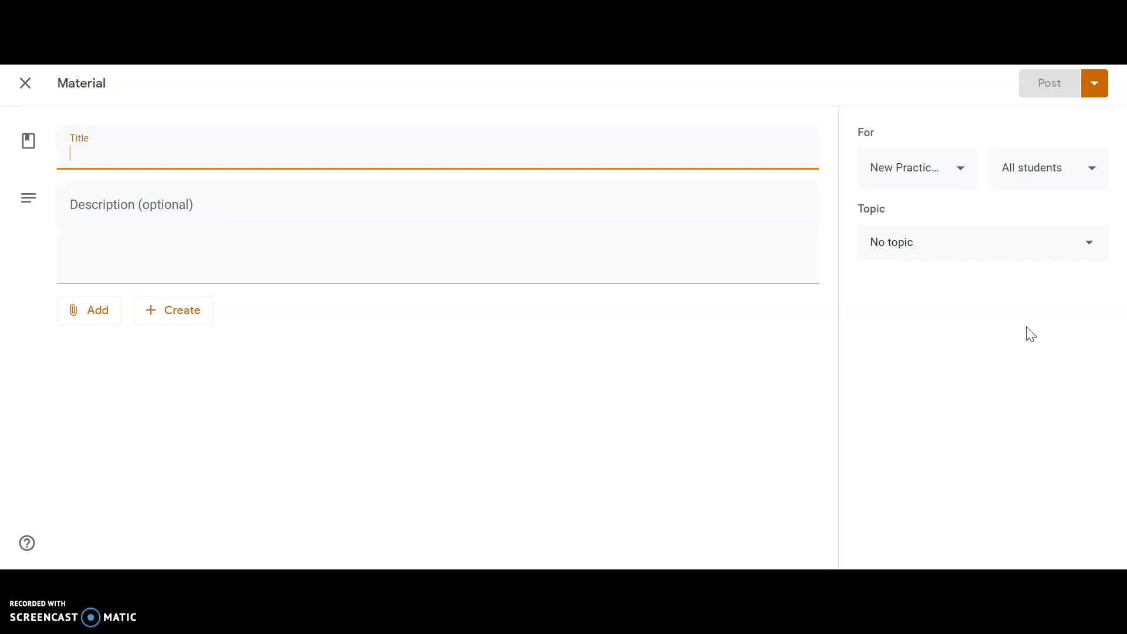
left_click(460, 325)
left_click(128, 168)
left_click(11, 83)
left_click(420, 276)
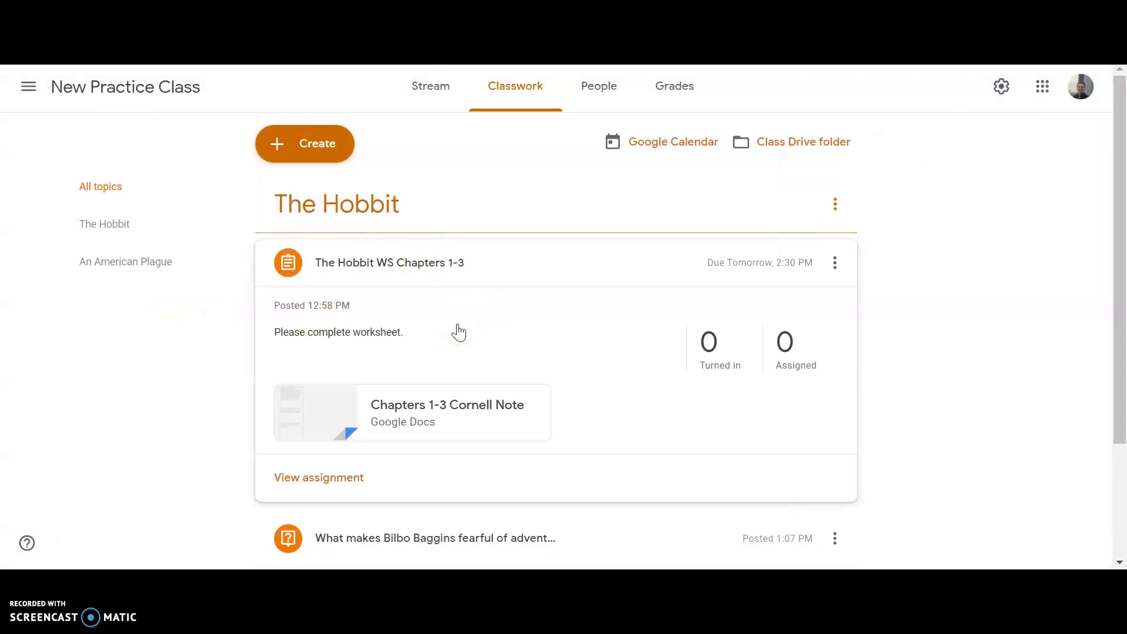
Reuse the "Join Flipgrid!" post from the LITERATURE 8-Period 1 class, with new copies of all attachments
left_click(305, 149)
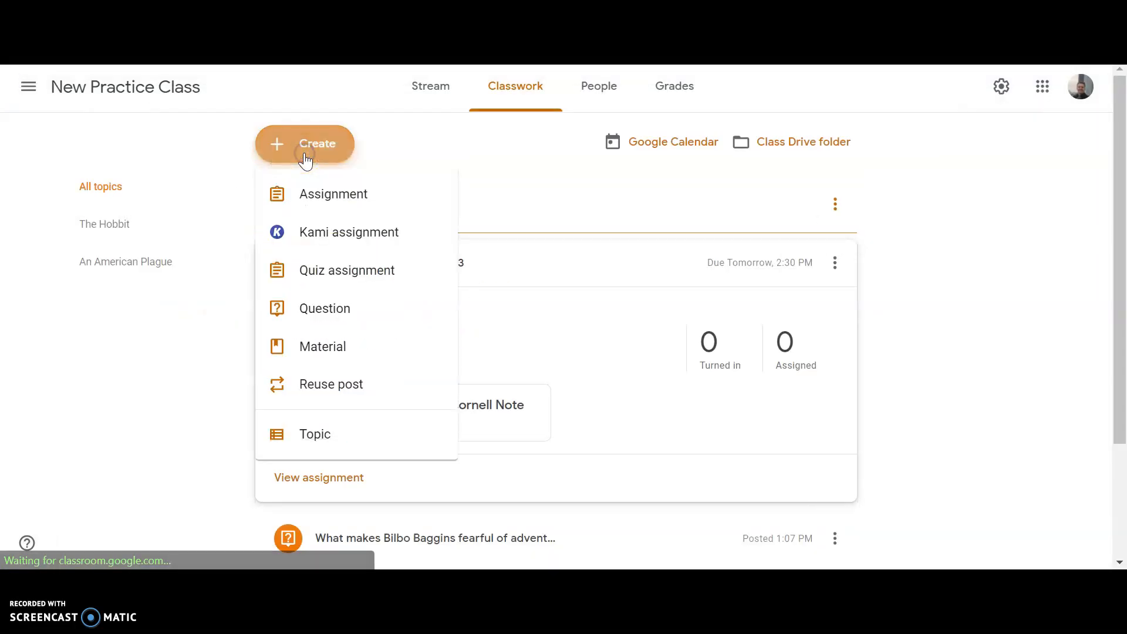
left_click(333, 384)
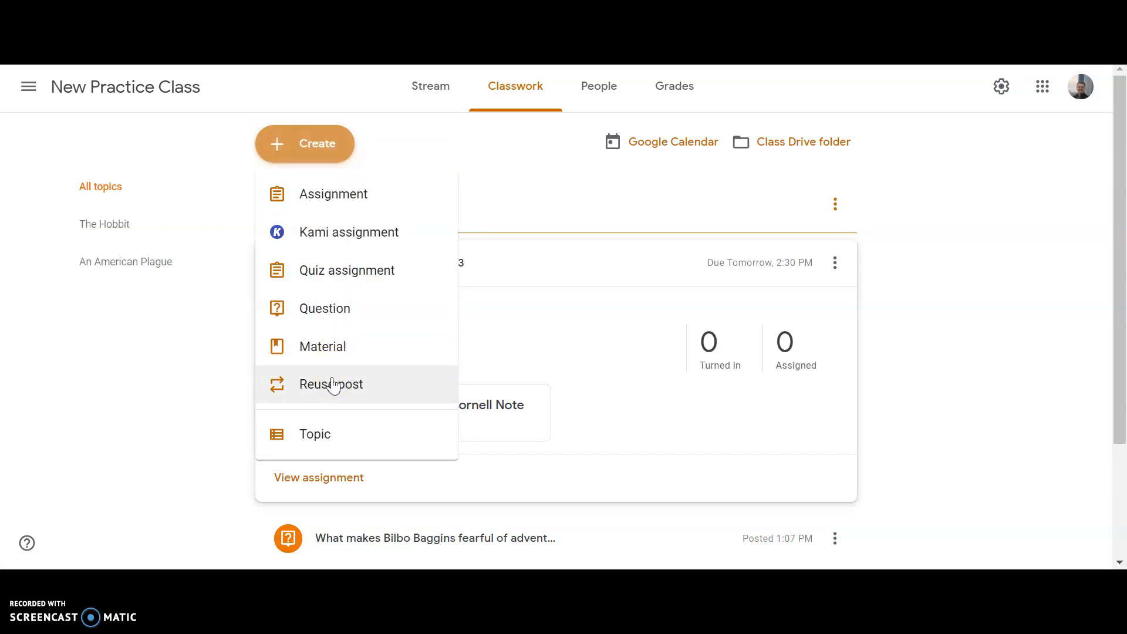
left_click(333, 384)
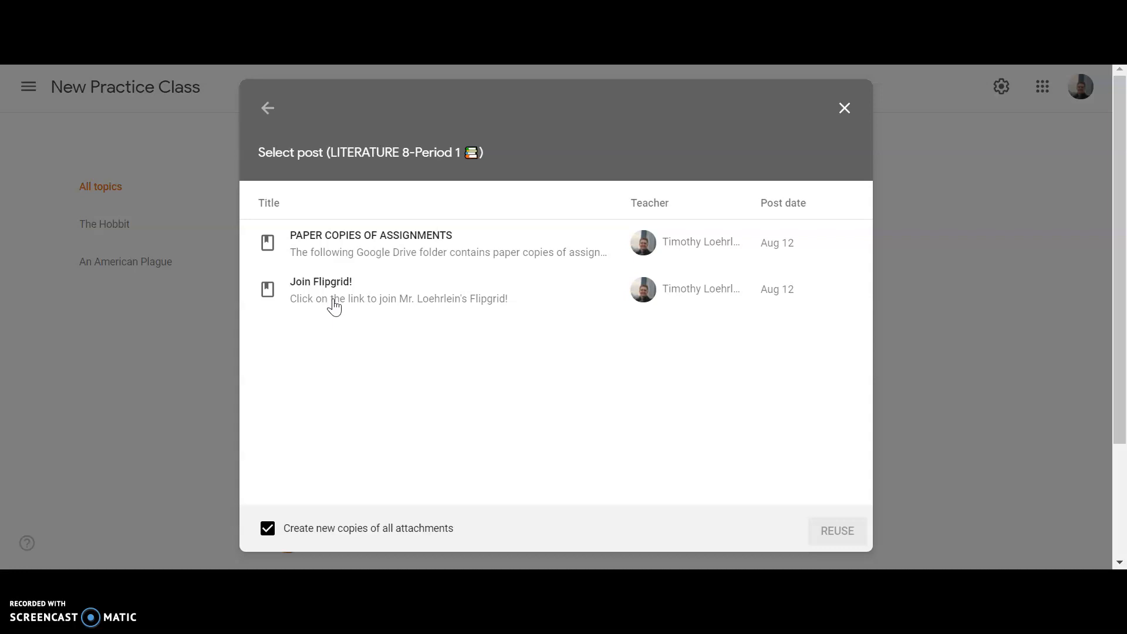
left_click(333, 303)
left_click(809, 530)
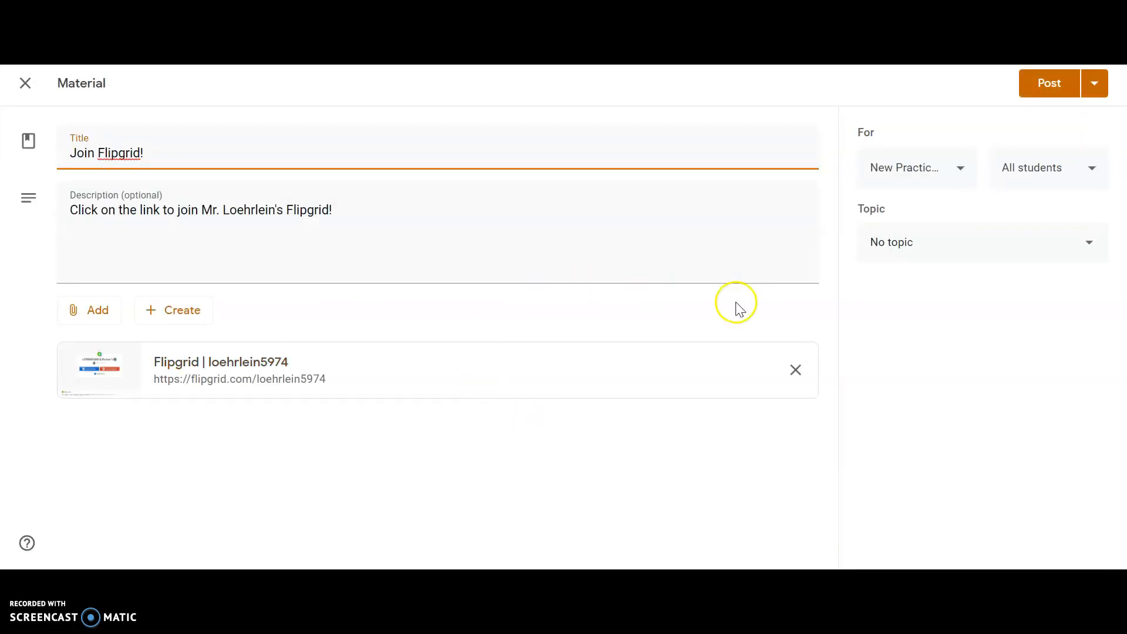
Review the topic and scheduling choices for "Join Flipgrid!", and post the material to all students with no topic
left_click(879, 252)
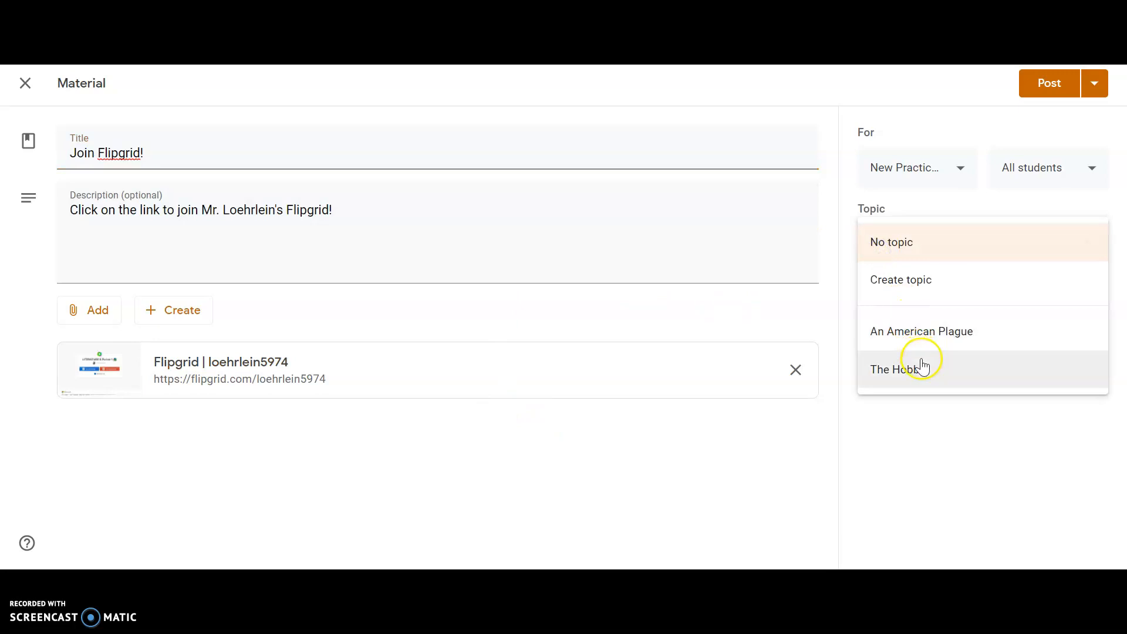
left_click(703, 403)
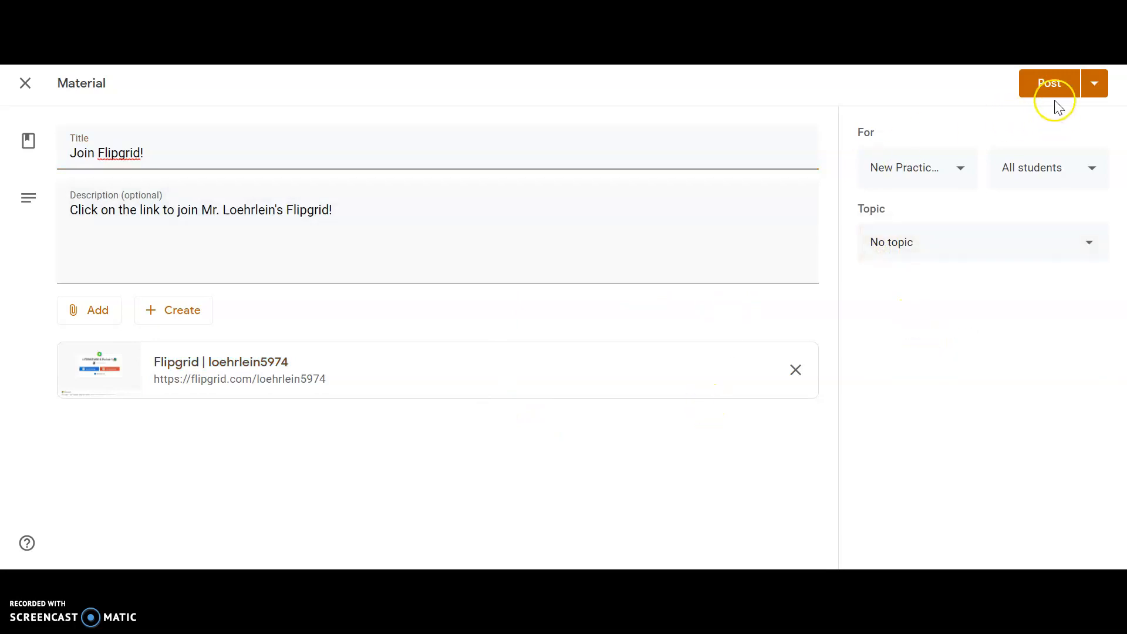
left_click(1096, 84)
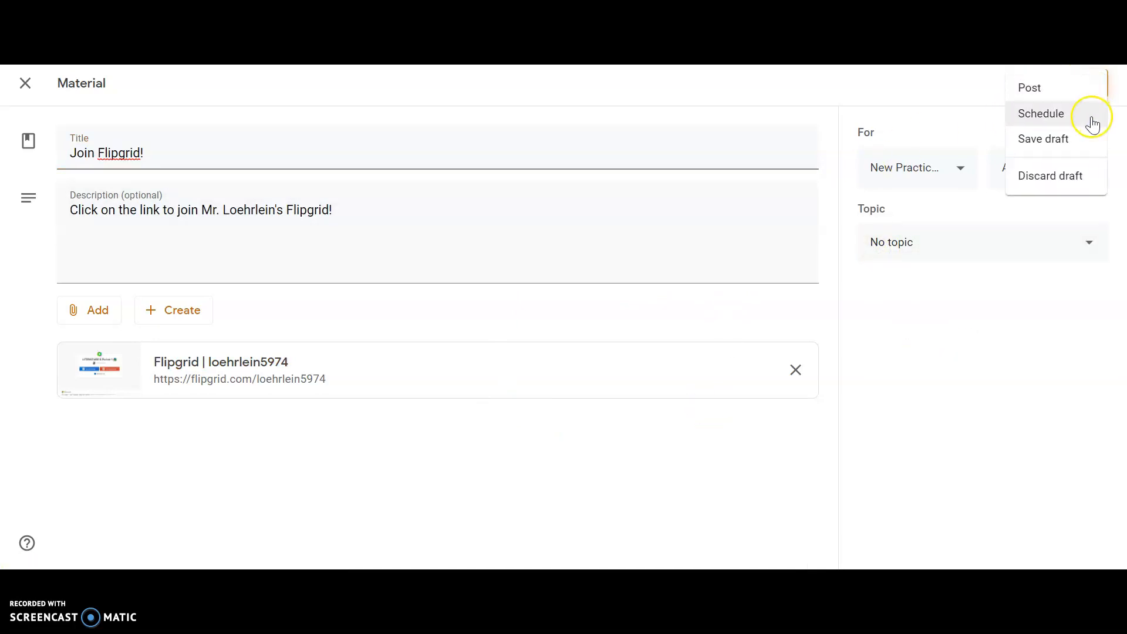
left_click(917, 99)
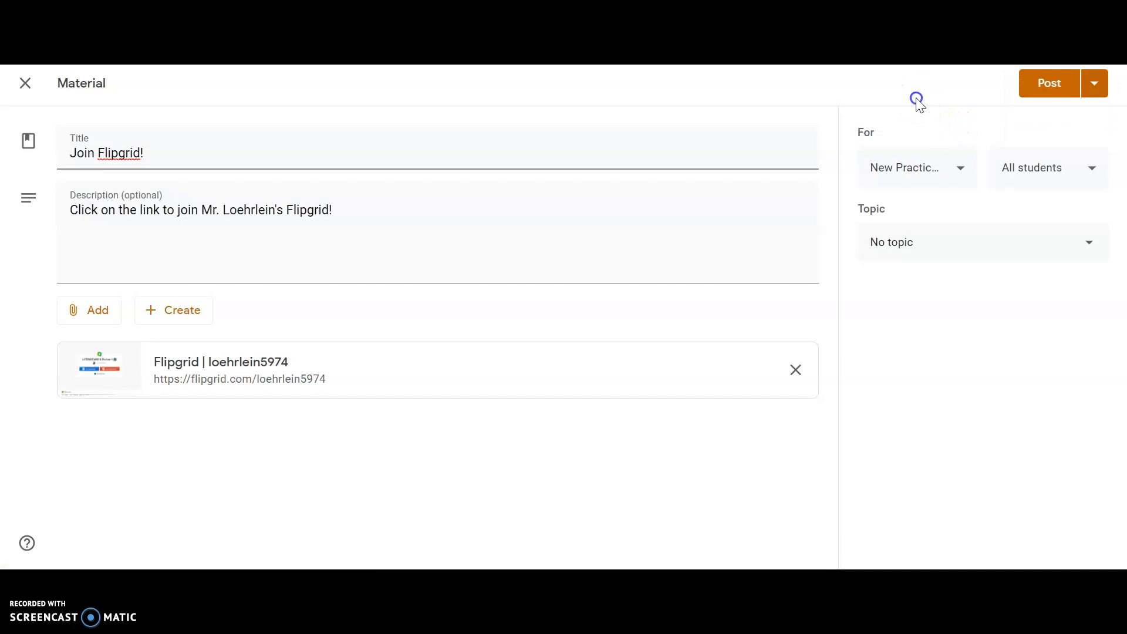
left_click(1049, 88)
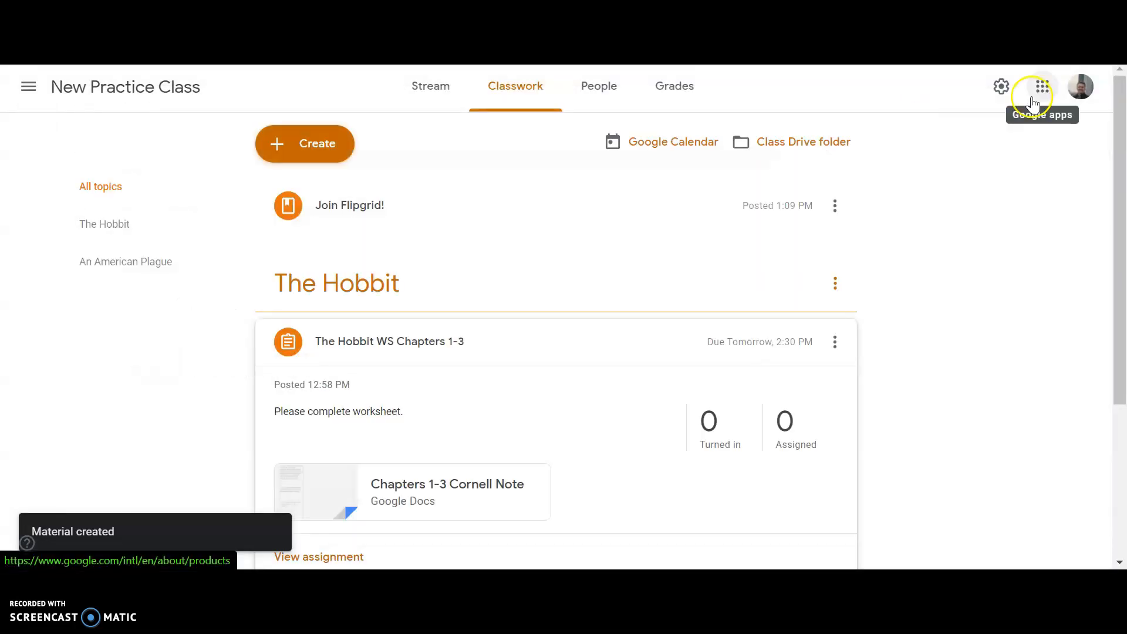